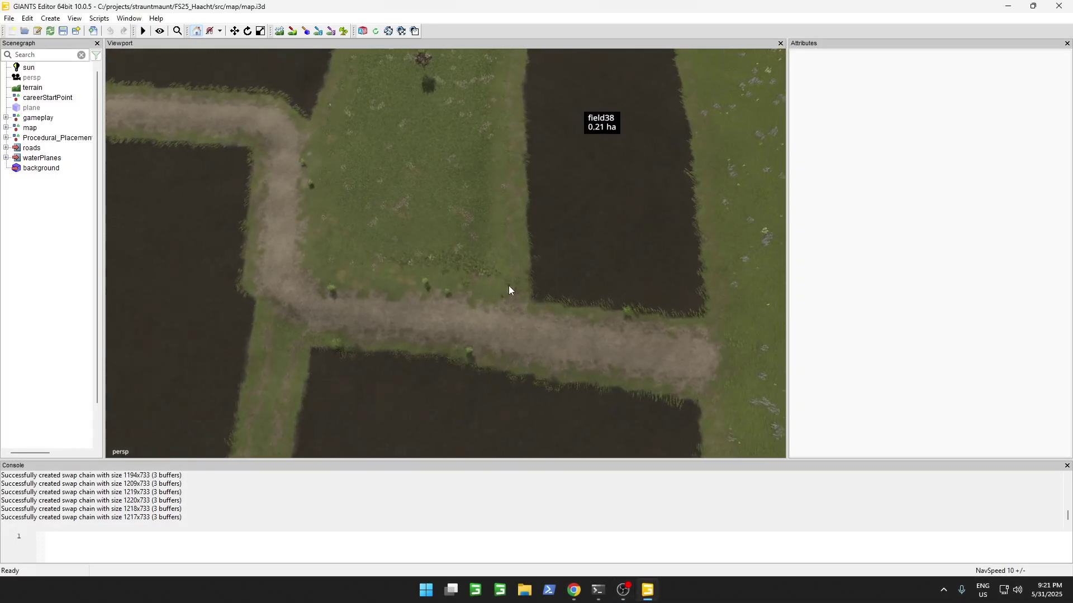
scroll(531, 236, "down", 3)
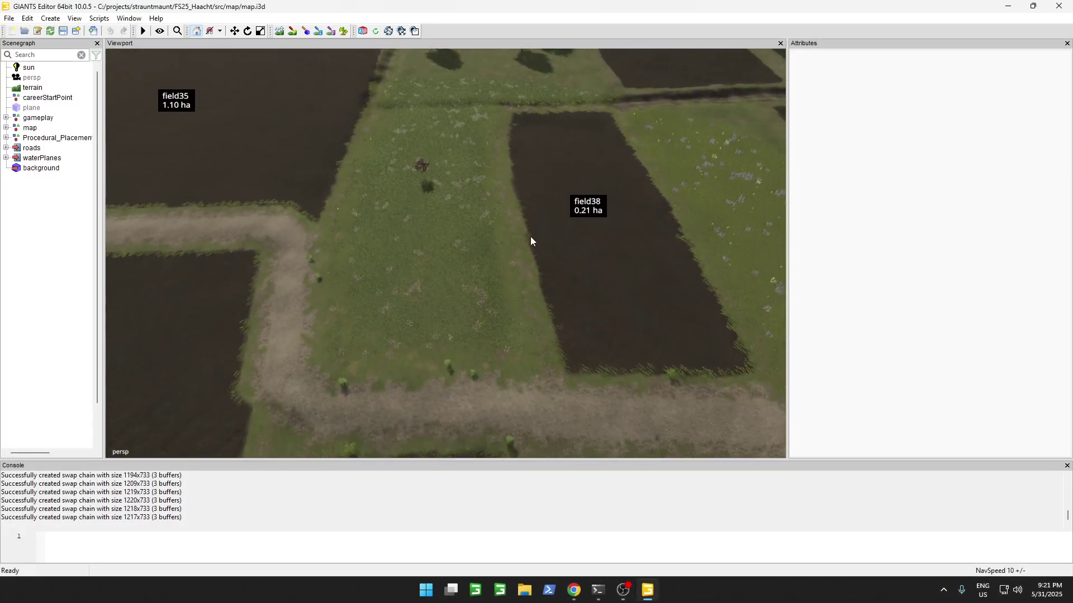
scroll(531, 236, "up", 3)
right_click_drag(529, 237, 525, 237)
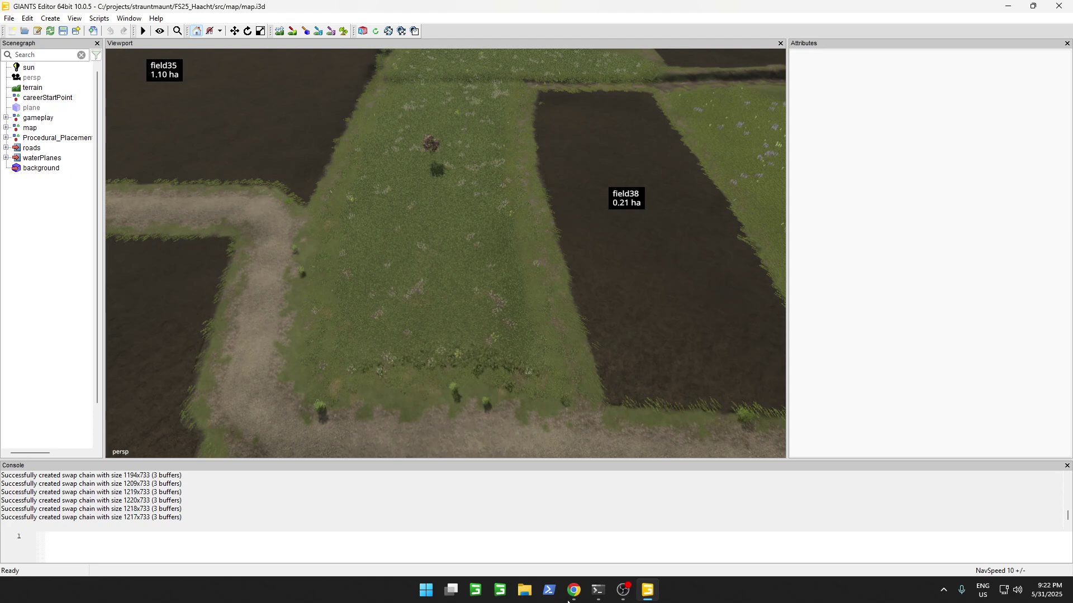
- In File Explorer, browse from FS25 Links through the FS25 install folder to data > placeables
left_click(524, 590)
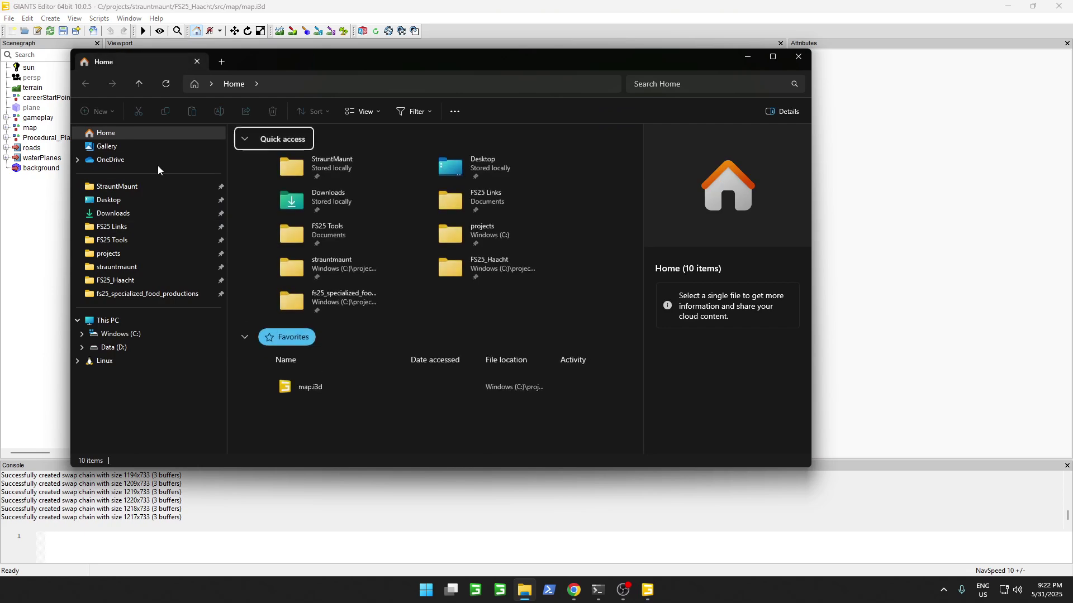
left_click(134, 228)
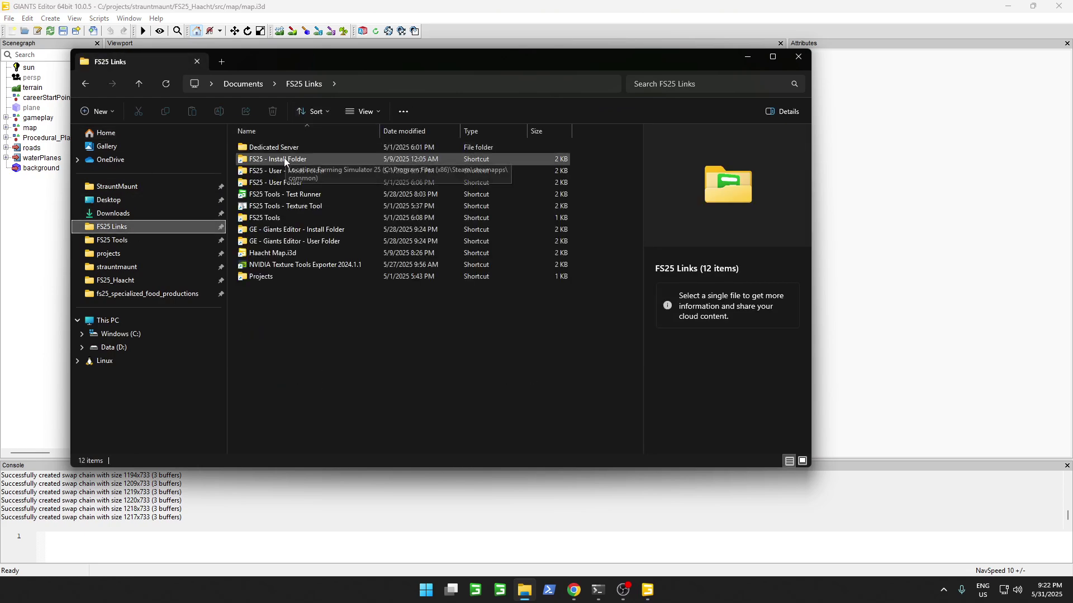
double_click(284, 159)
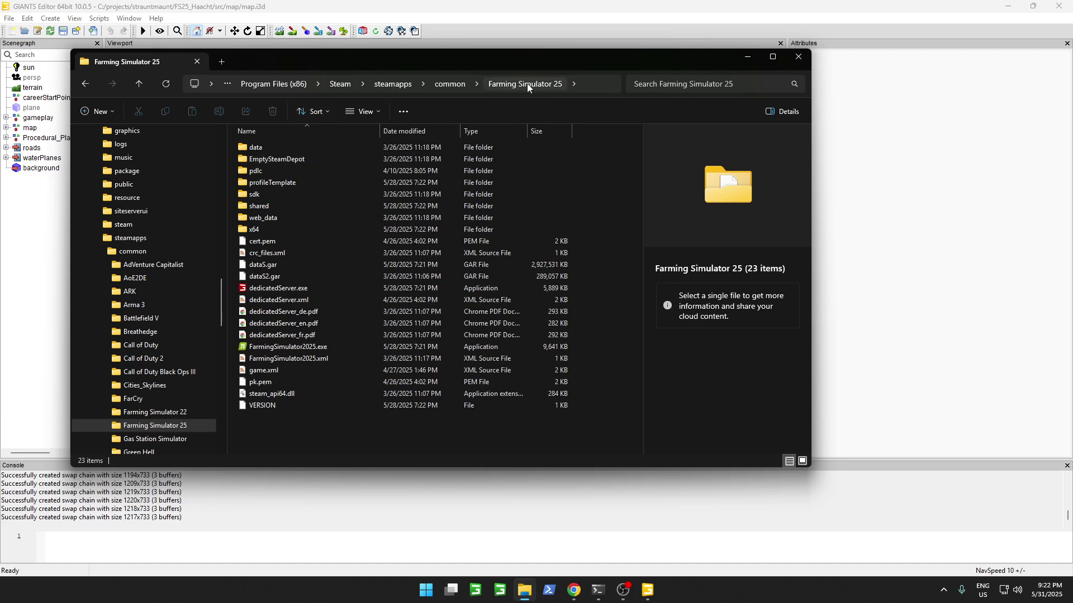
double_click(278, 149)
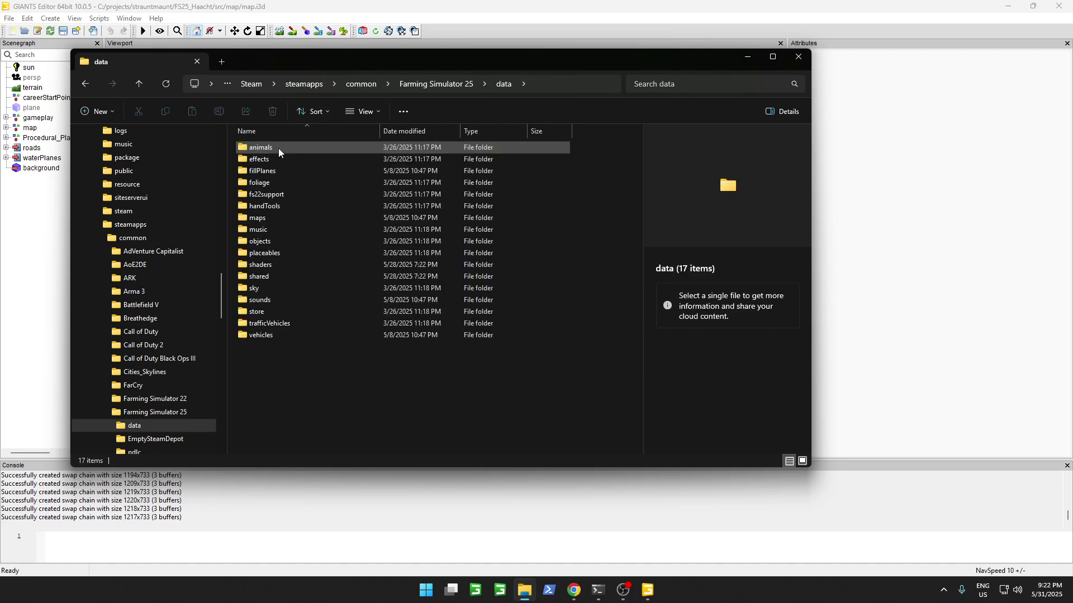
double_click(283, 254)
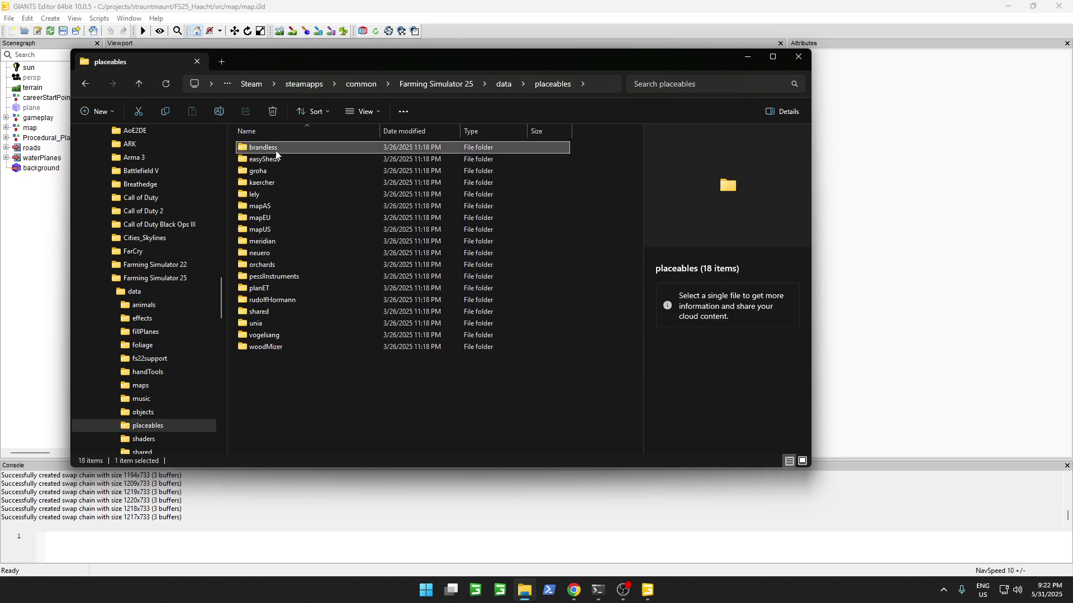
- Open the fence12 folder under brandless > fences > EU
left_click(276, 151)
double_click(276, 151)
double_click(272, 287)
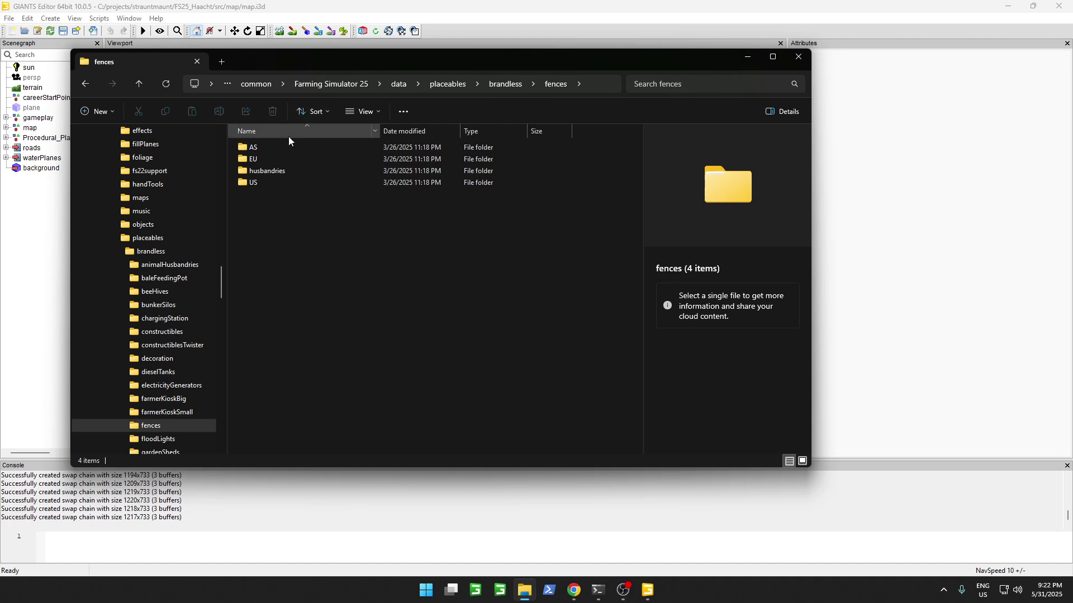
double_click(273, 160)
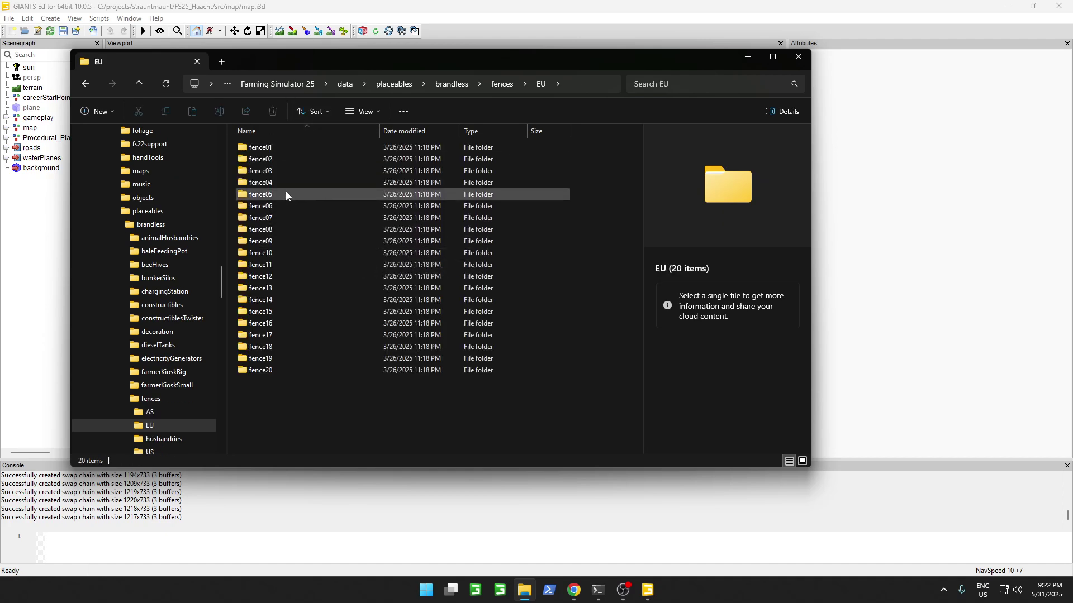
left_click(291, 281)
double_click(290, 281)
- Import fence12.i3d from File Explorer into the map's scenegraph in GIANTS Editor
left_click_drag(286, 67, 510, 99)
left_click_drag(487, 189, 77, 212)
left_click(67, 214)
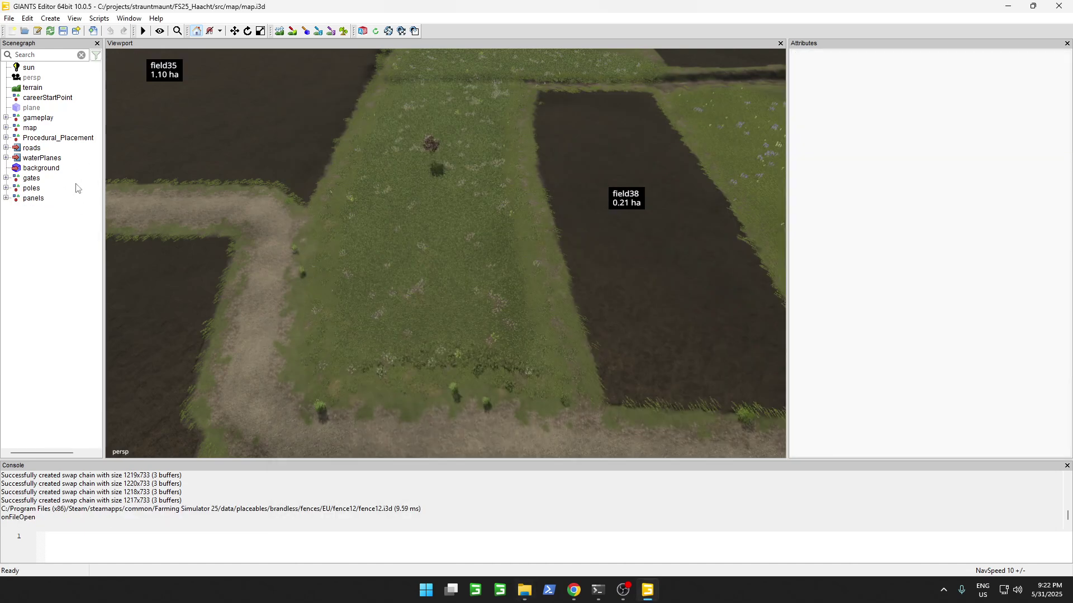
- Frame the imported gates group and shift the poles group to about 2.64 on the X axis
left_click(30, 178)
key("f")
left_click_drag(346, 242, 382, 195, "alt")
right_click_drag(382, 196, 353, 210)
left_click(31, 189)
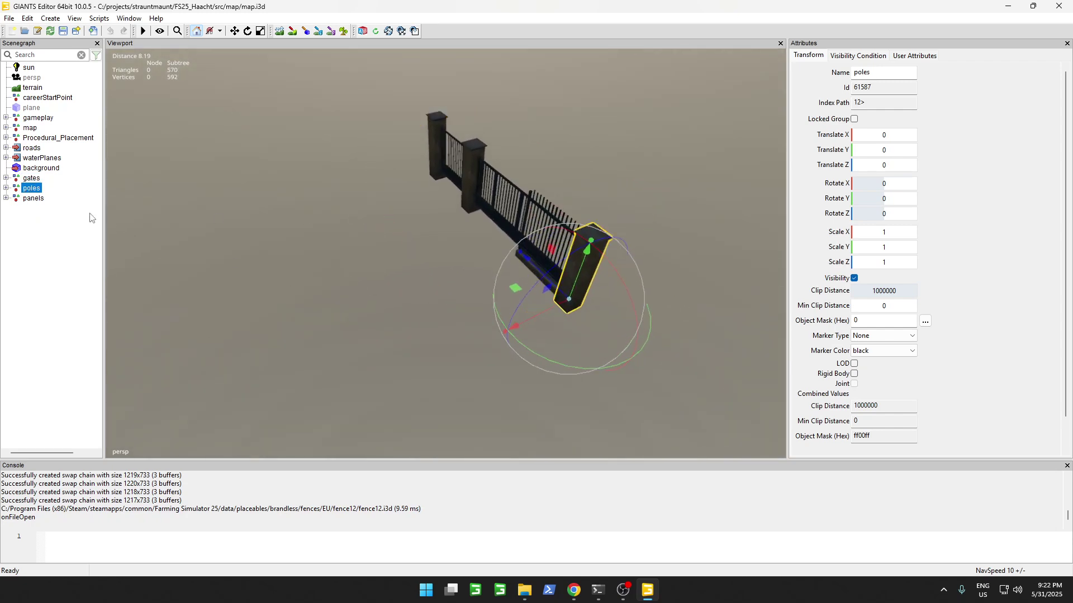
left_click_drag(542, 320, 390, 368)
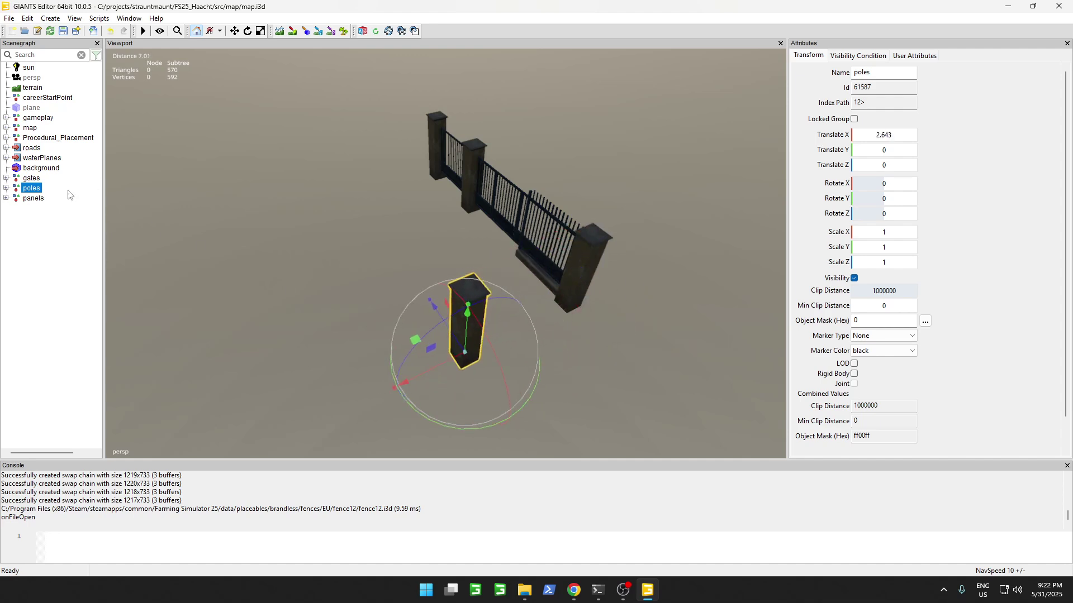
- Shift the panels group to about 4.91 on the X axis, clear of the gates and poles
left_click(26, 201)
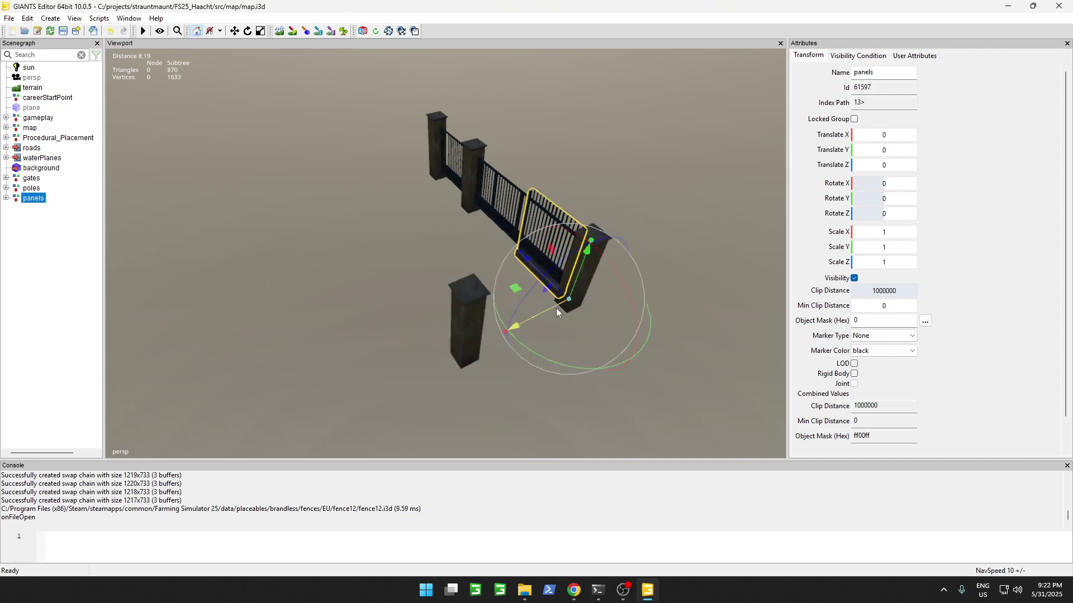
left_click_drag(557, 308, 279, 394)
right_click_drag(553, 216, 533, 225)
middle_click_drag(533, 225, 689, 187)
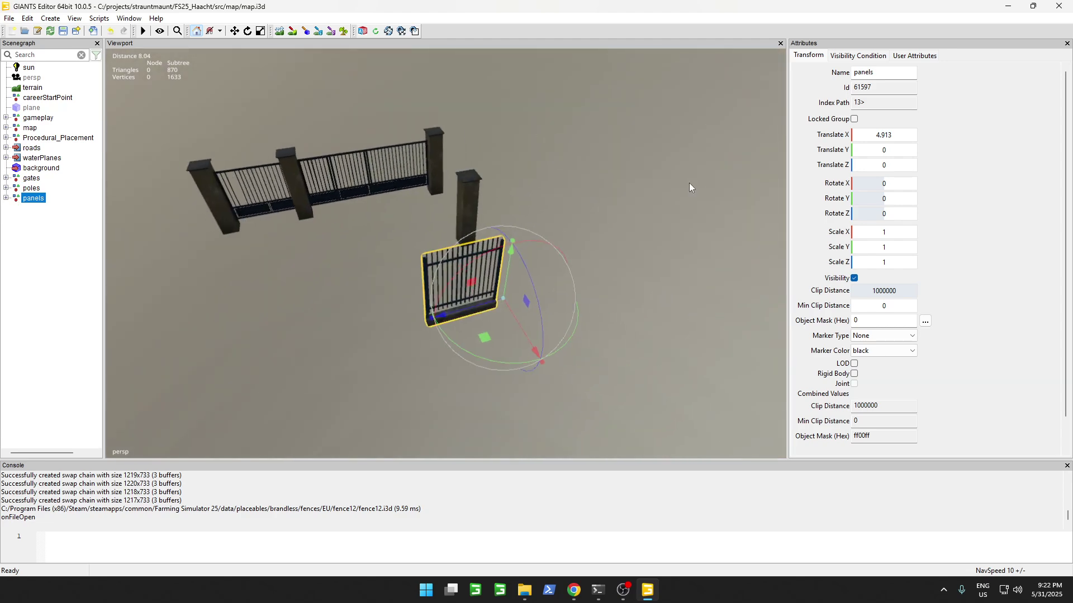
- Separate the overlapping fence panels by moving panel02 to about 1.28 on X and panel03 farther along the same axis
left_click(6, 199)
left_click(41, 211)
left_click(46, 219)
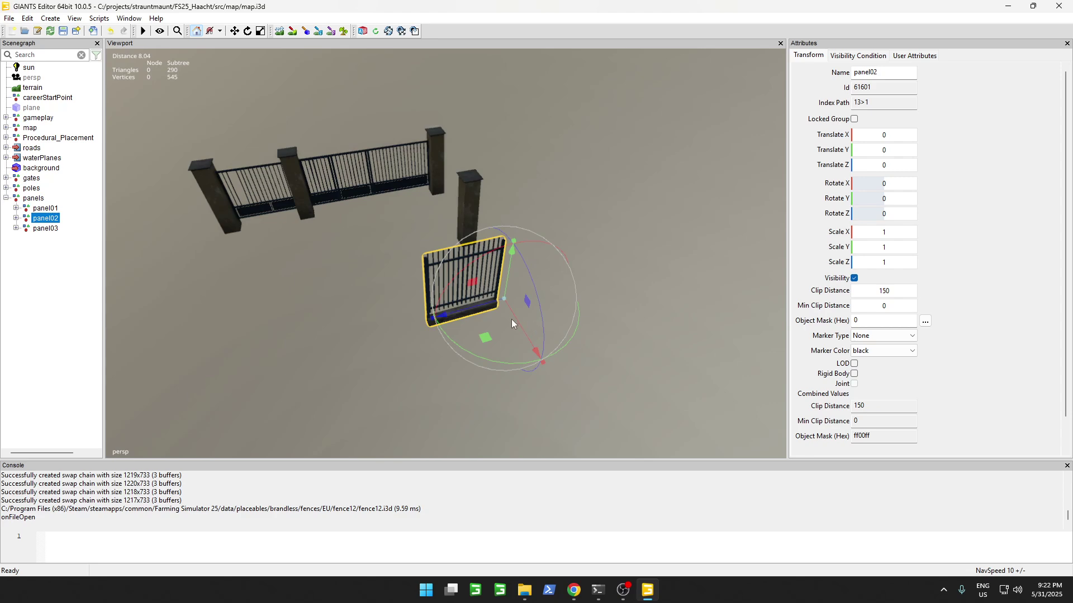
left_click_drag(516, 320, 564, 376)
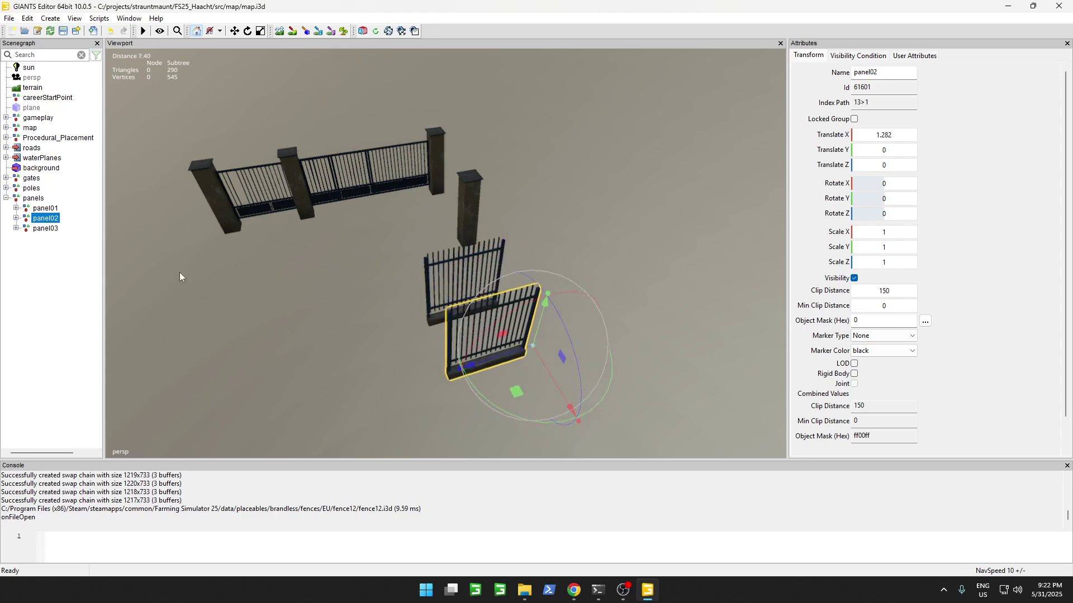
left_click(46, 230)
left_click_drag(521, 326, 648, 456)
- Separate the overlapping poles by moving pole02 to about 1.45 and pole03 to about -1.27 on X
left_click(463, 219)
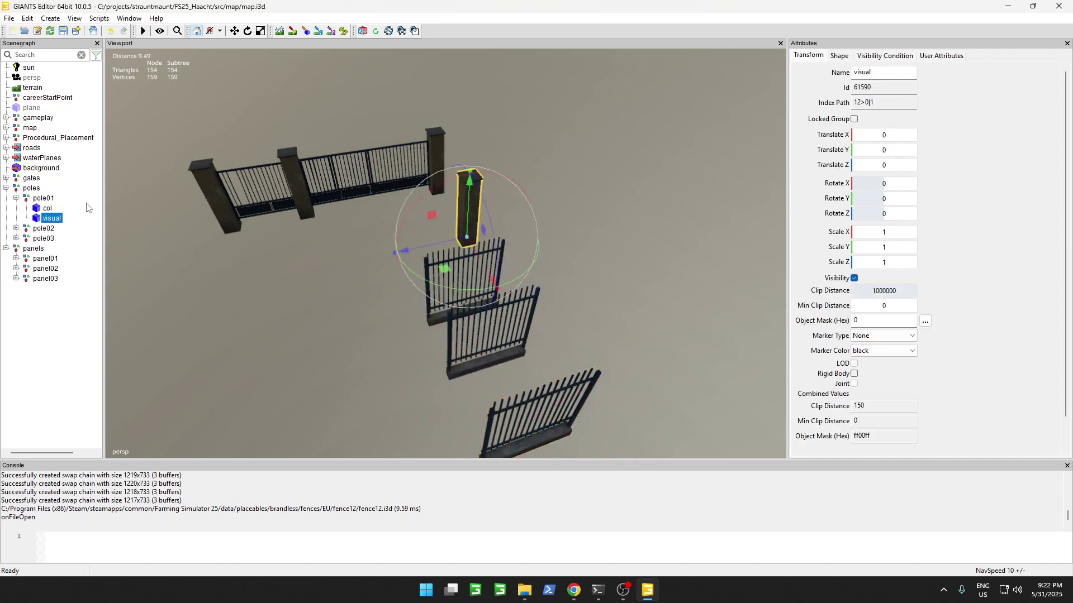
left_click(43, 229)
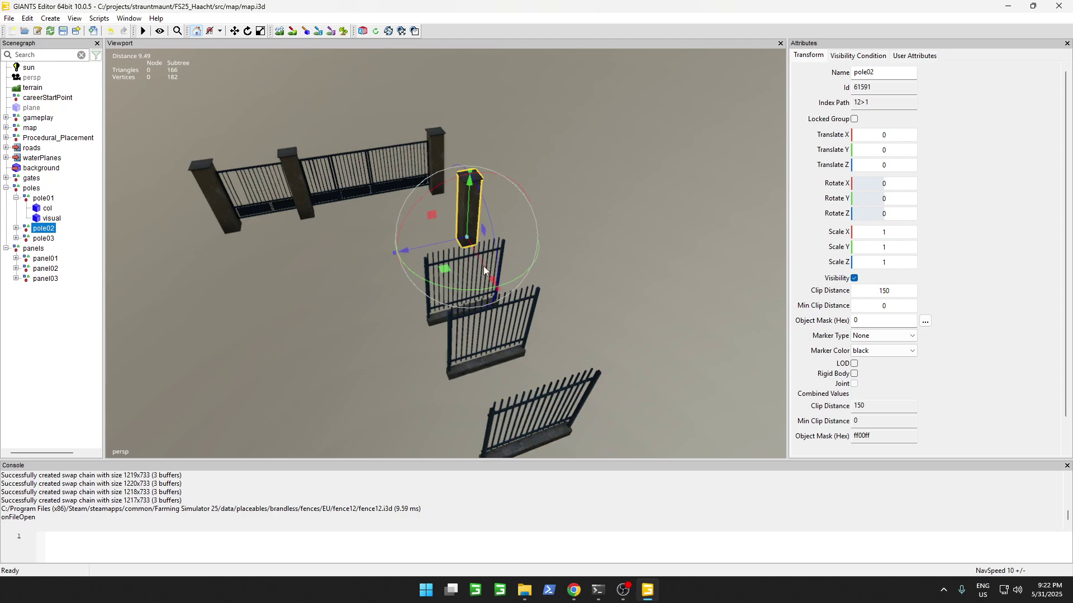
left_click_drag(484, 267, 542, 316)
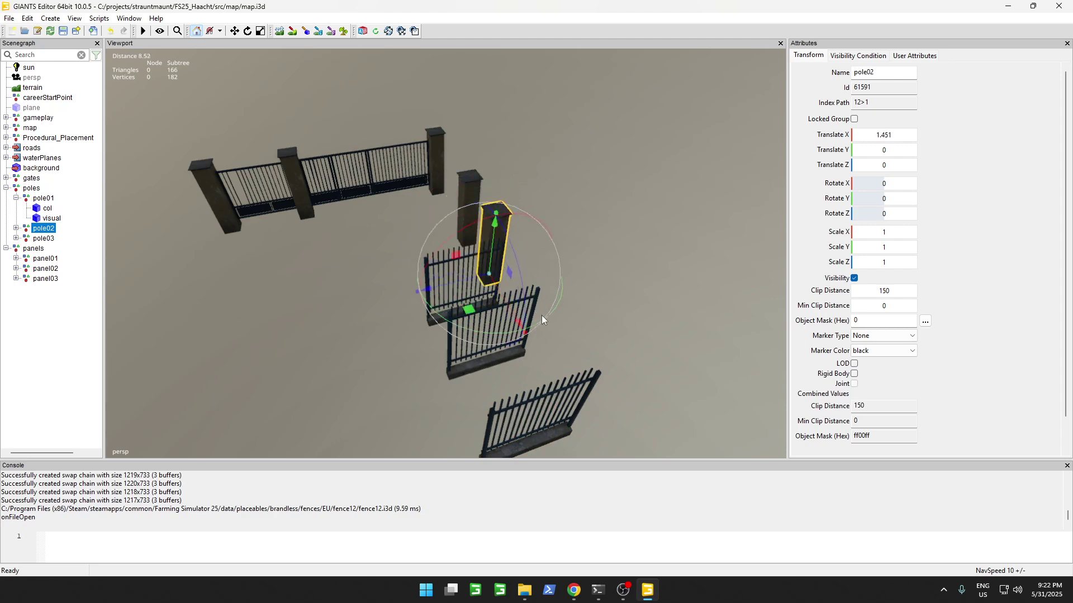
left_click(43, 239)
left_click_drag(484, 267, 434, 225)
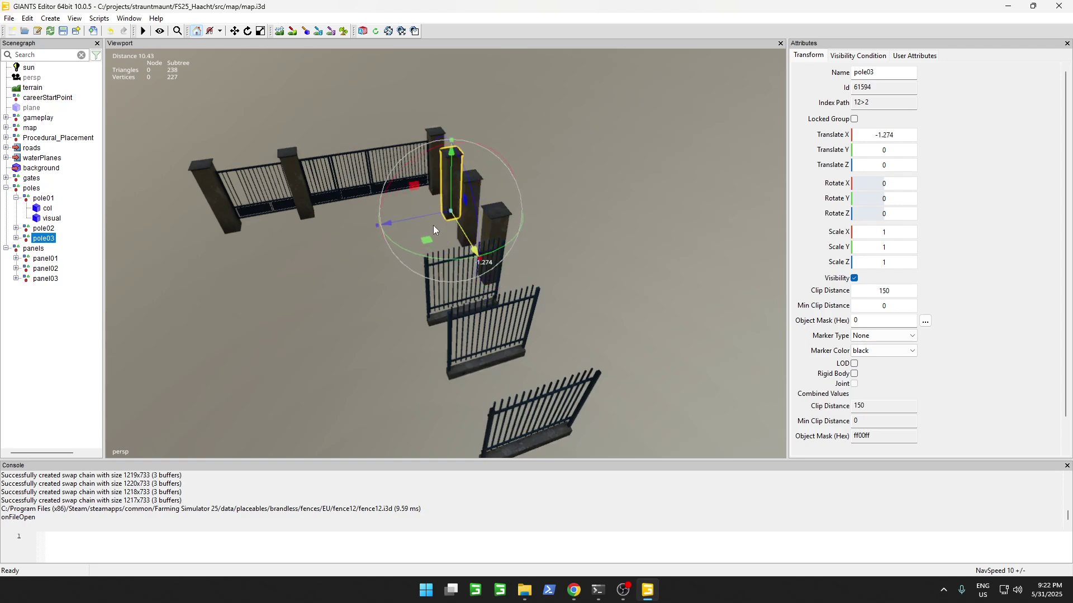
left_click(16, 199)
- Create a new spline and place it at the corner of the meadow near fields 9 and 11
scroll(393, 254, "down", 15)
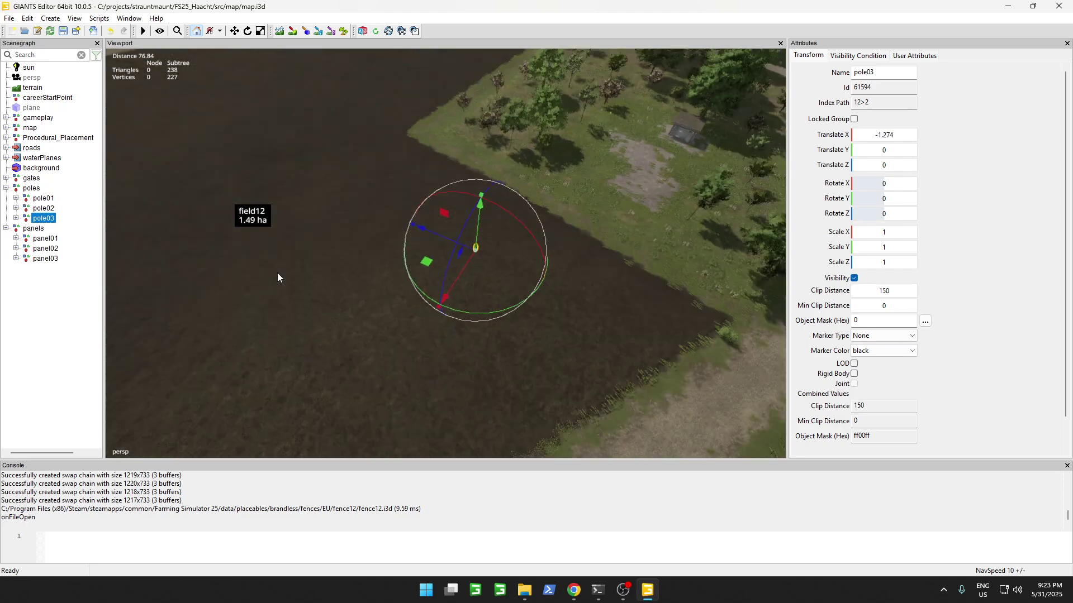
left_click_drag(234, 257, 322, 249, "alt")
scroll(158, 211, "up", 4)
scroll(159, 211, "up", 4)
right_click_drag(321, 254, 0, 267)
left_click(64, 274)
left_click(50, 18)
left_click(73, 80)
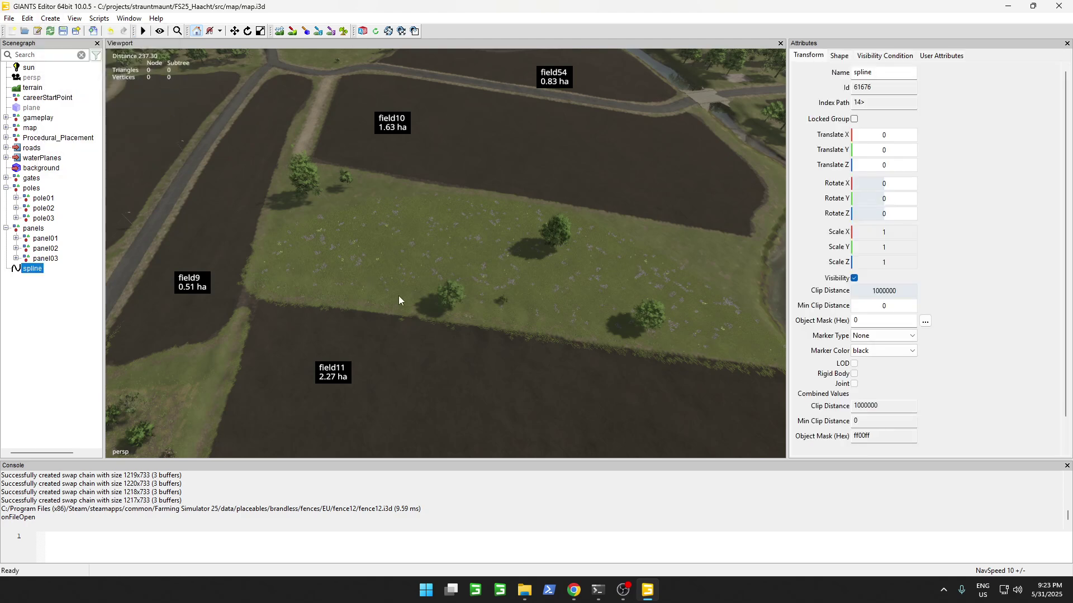
key("ctrl+b")
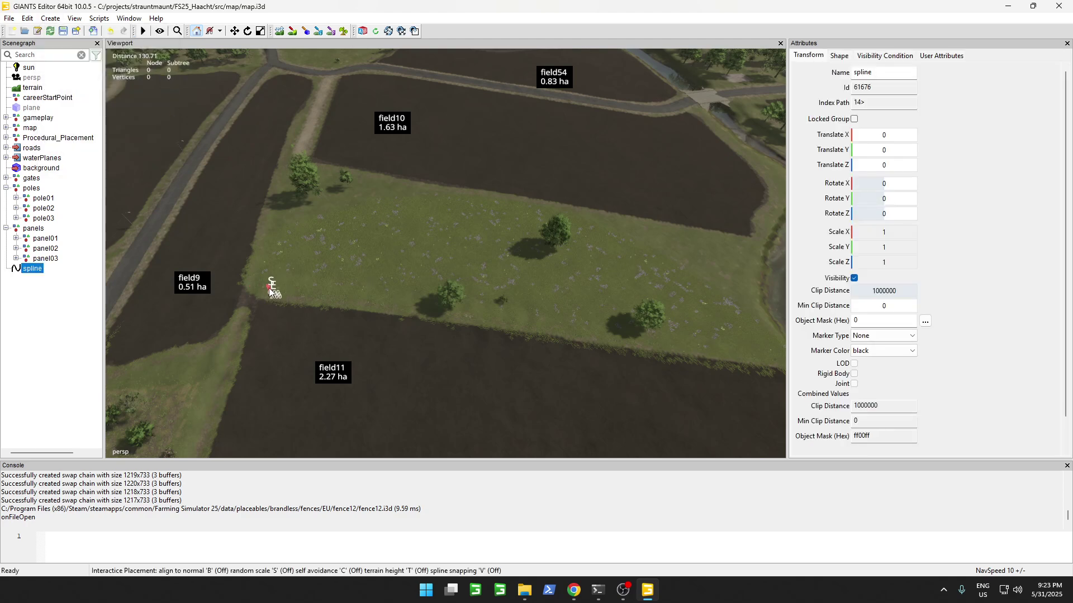
left_click(271, 291)
- Cycle through the new spline's control points and delete the surplus one
left_click_drag(337, 304, 364, 319, "alt")
scroll(340, 283, "up", 5)
key("Page_Up")
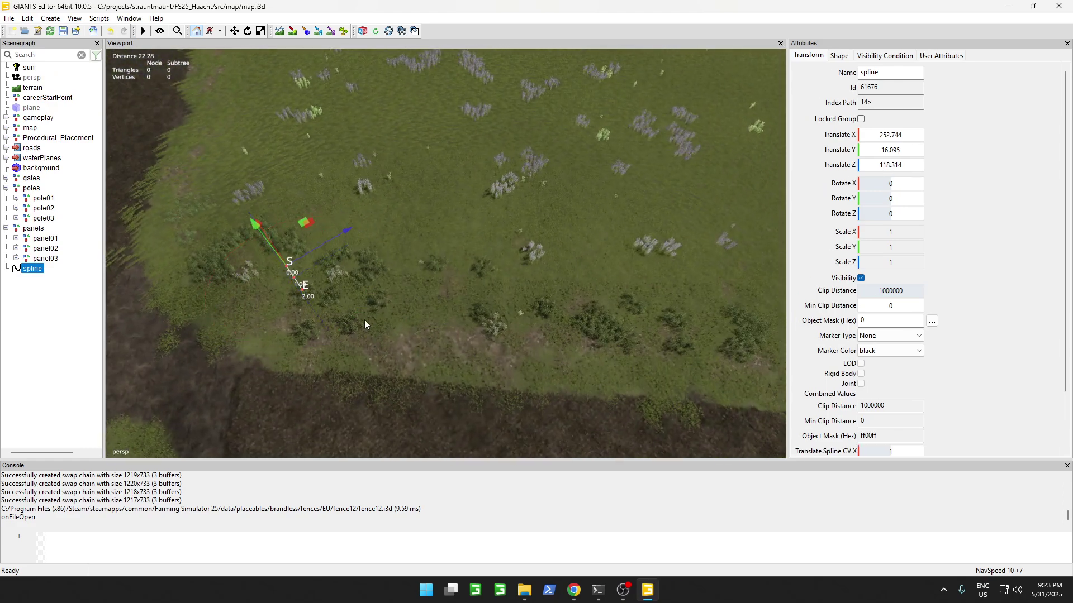
key("Page_Up")
key("Page_Up")
key("Page_Up")
key("Page_Down")
key("Page_Down")
key("Delete")
- Extend the spline along the meadow's edge beside field11 to a length of about 27
key("ctrl+b")
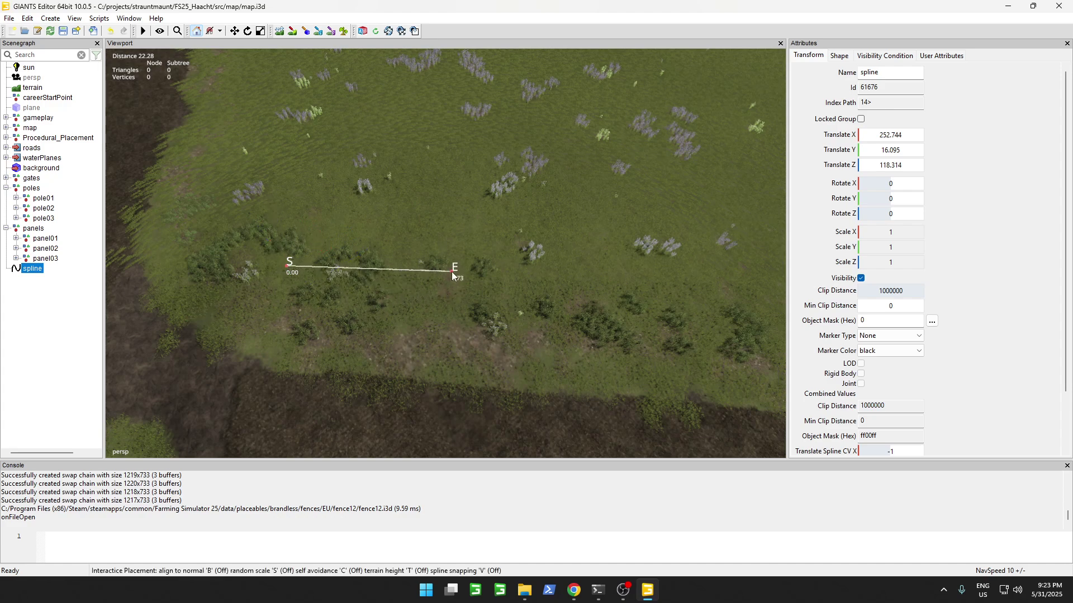
mouse_move(453, 273)
left_mouse_down()
mouse_move(478, 288)
mouse_move(444, 281)
left_mouse_up()
left_click(444, 279)
left_click(750, 289)
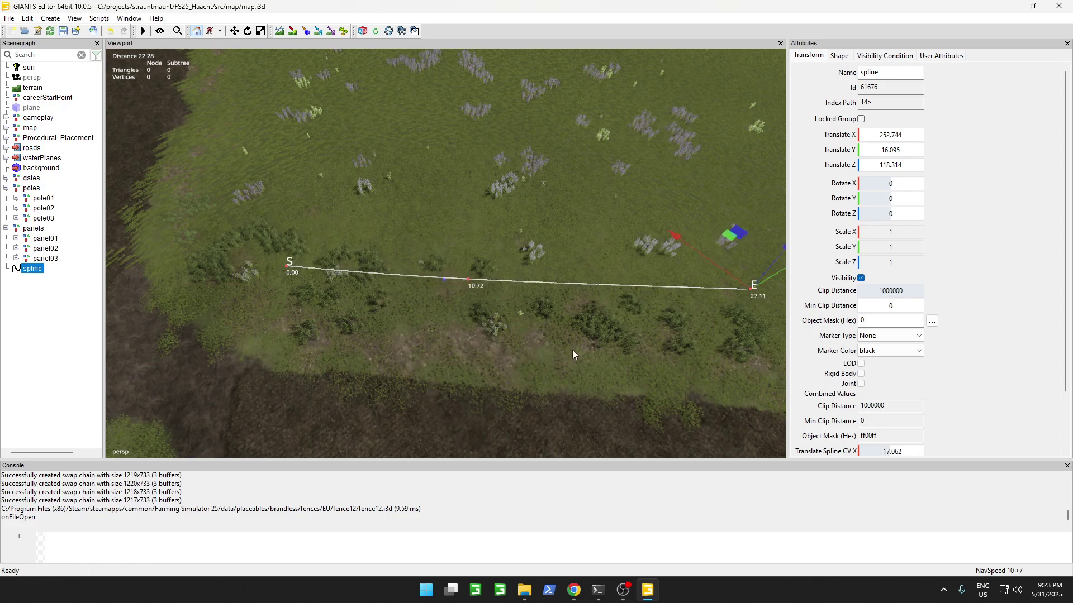
- Continue the spline past the first tree, adding points parallel to field11's edge until it is about 87 long
mouse_move(577, 344)
left_mouse_down("alt")
mouse_move(572, 314)
mouse_move(589, 342)
left_mouse_up("alt")
scroll(566, 316, "down", 6)
scroll(593, 340, "up", 2)
scroll(589, 342, "up", 2)
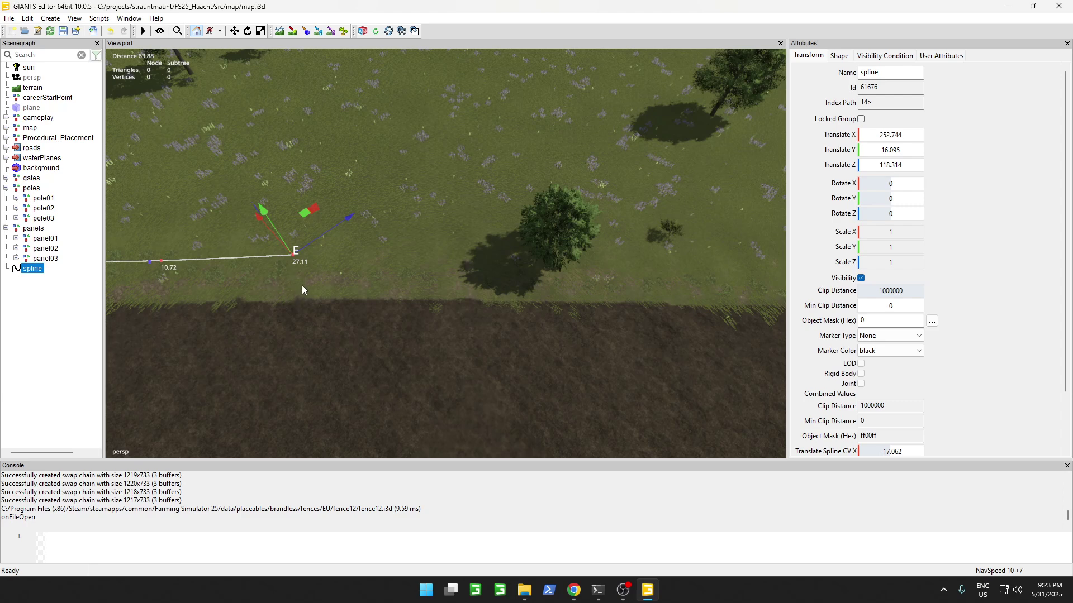
key("ctrl+b")
left_click_drag(299, 244, 291, 262)
key("Insert")
left_click_drag(468, 269, 478, 263)
key("Insert")
left_click(722, 268)
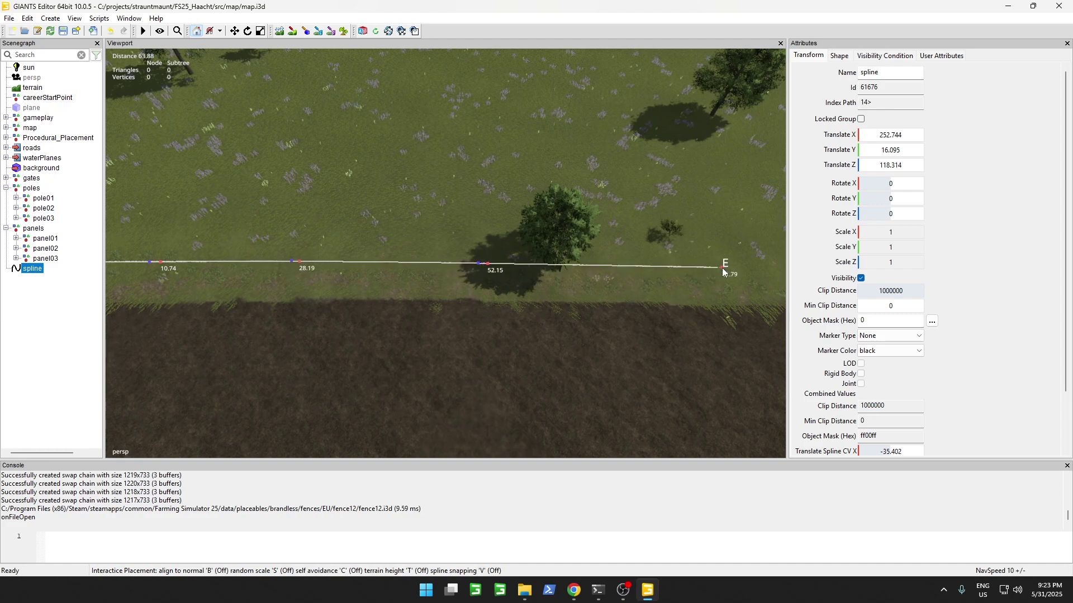
left_click(763, 268)
- Add interactively placed spline points along the rest of field11's edge to the meadow corner near the river
left_click_drag(763, 268, 580, 346, "alt")
scroll(581, 352, "down", 3)
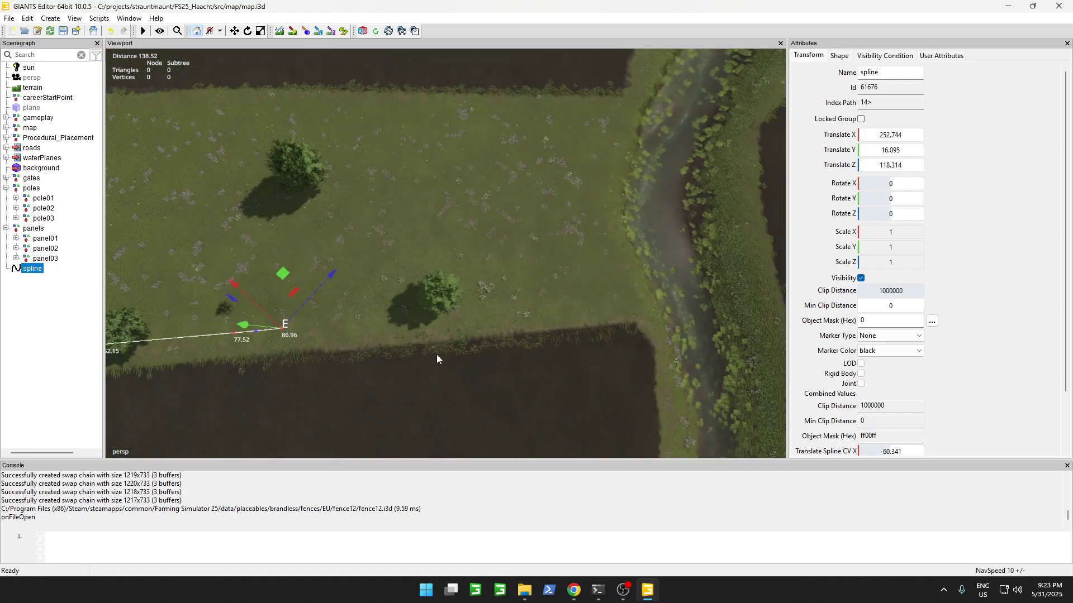
key("ctrl+b")
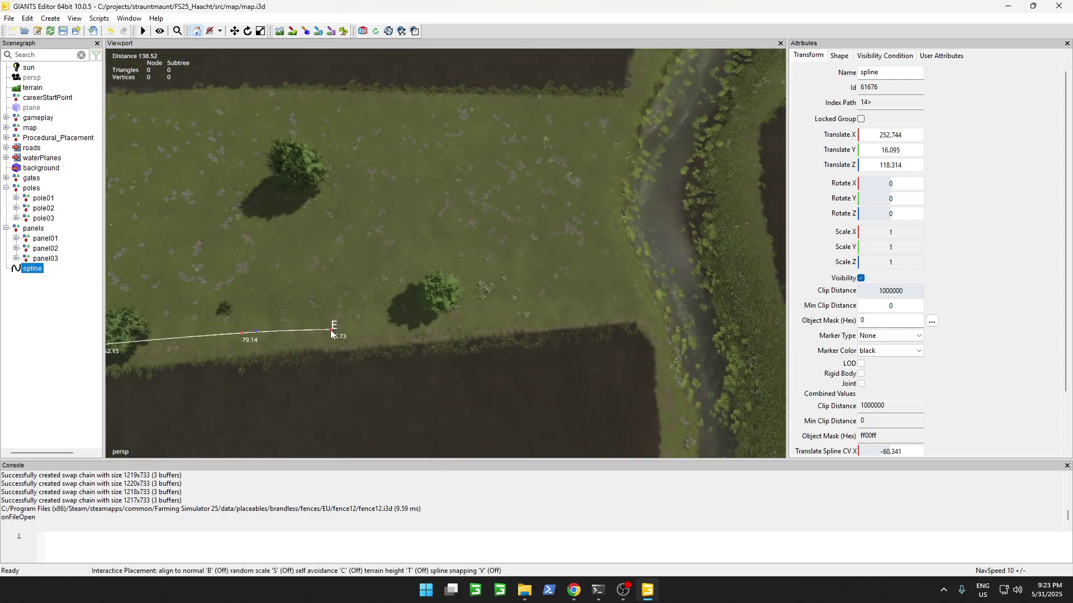
left_click(346, 326)
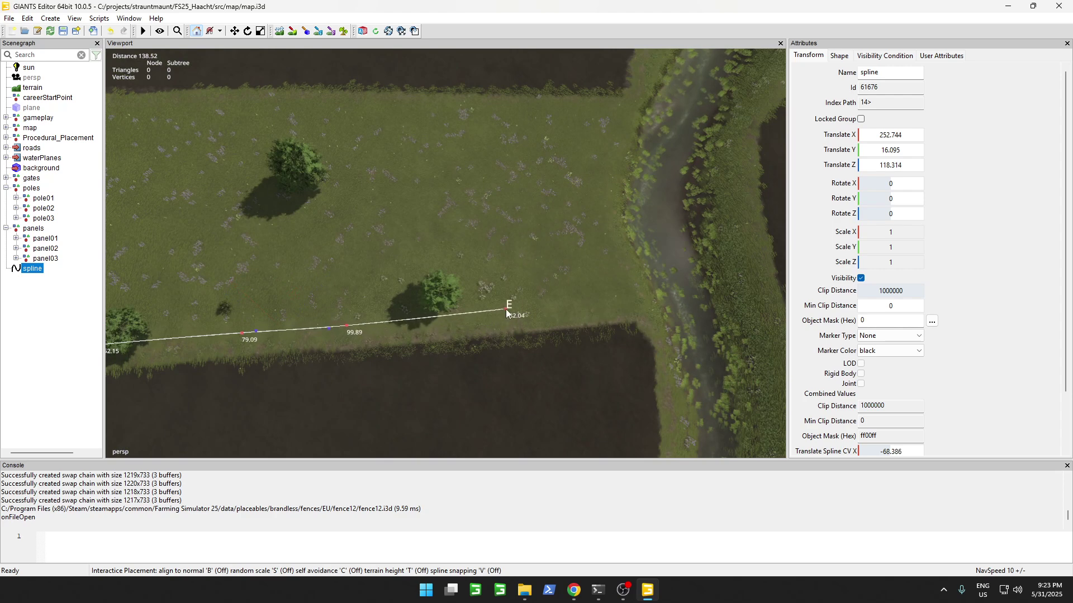
left_click(505, 313)
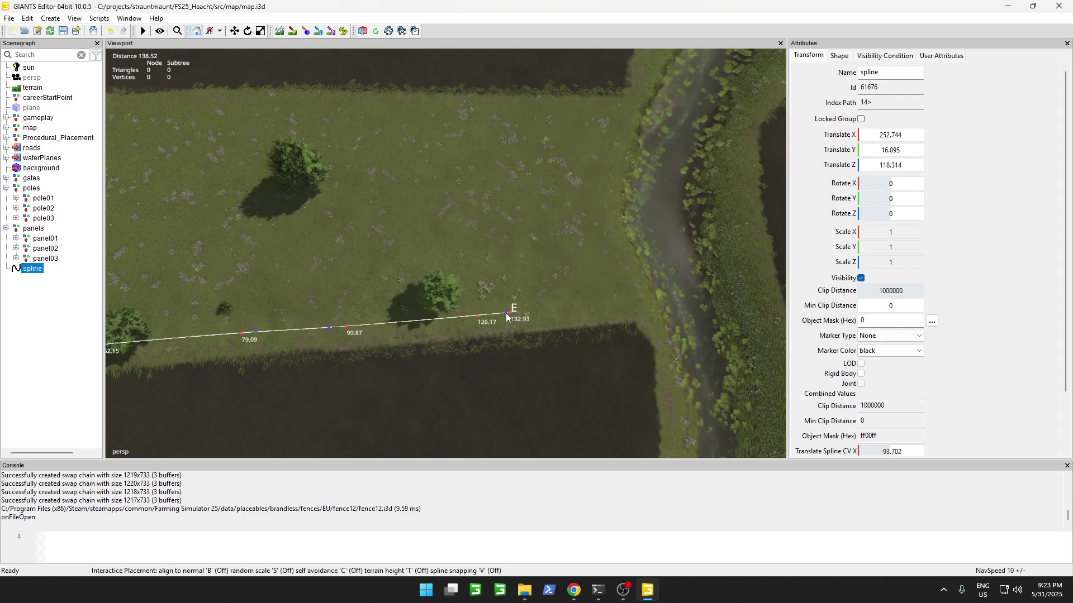
left_click(631, 302)
- Turn the spline at the corner and run it along the riverbank to the meadow's far corner
left_click(624, 280)
left_click(610, 254)
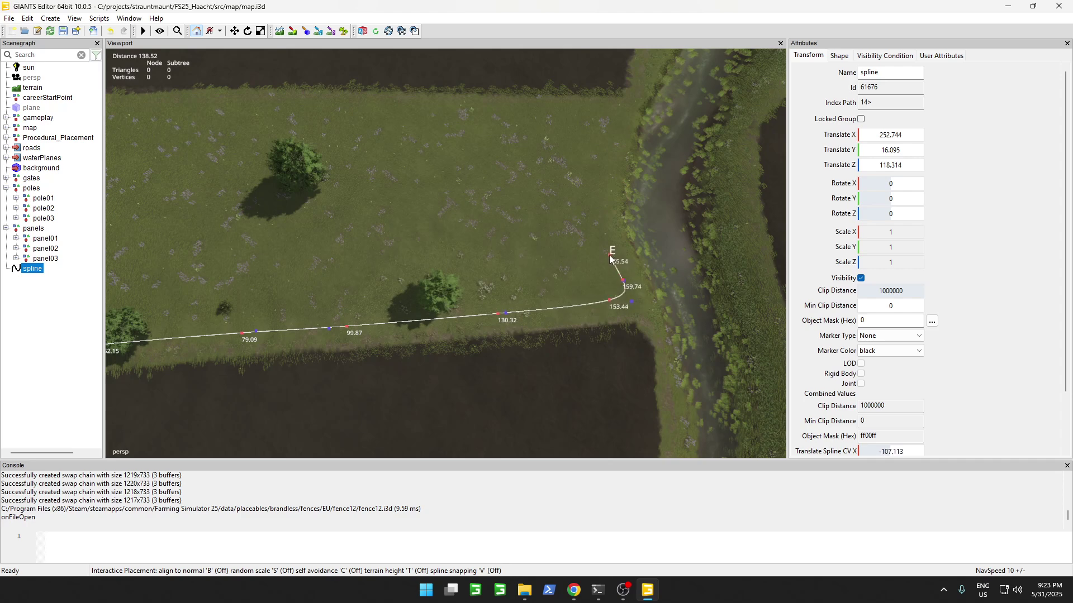
left_click(599, 219)
left_click(603, 166)
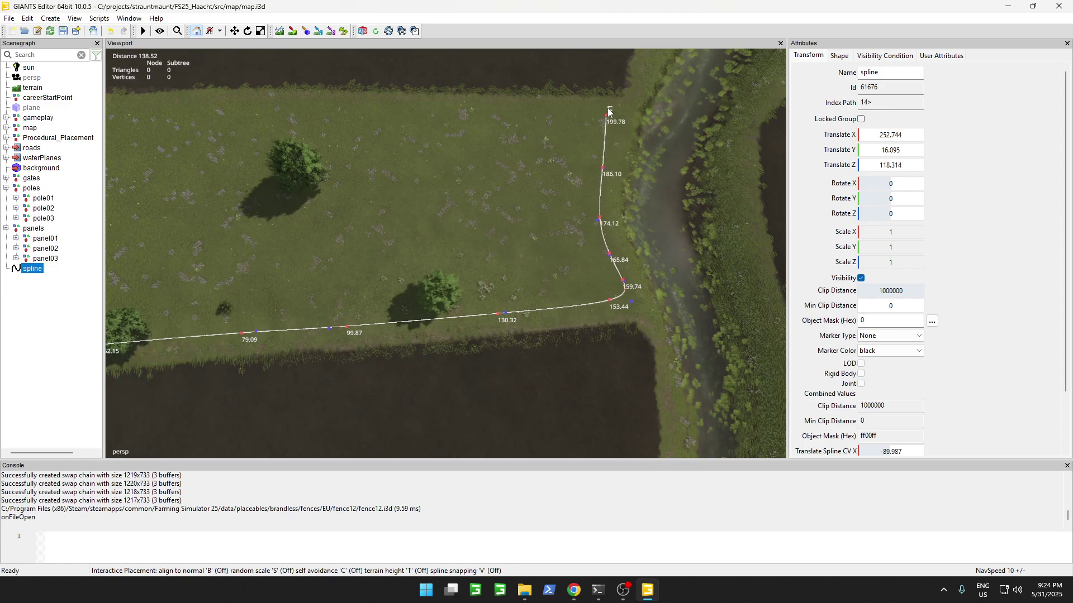
left_click(610, 127)
- Turn the spline at the far corner and run it back along the opposite meadow edge until it is about 365 long
left_click(566, 111)
left_click(423, 107)
key("Escape")
left_click_drag(276, 190, 319, 257, "alt")
key("ctrl+b")
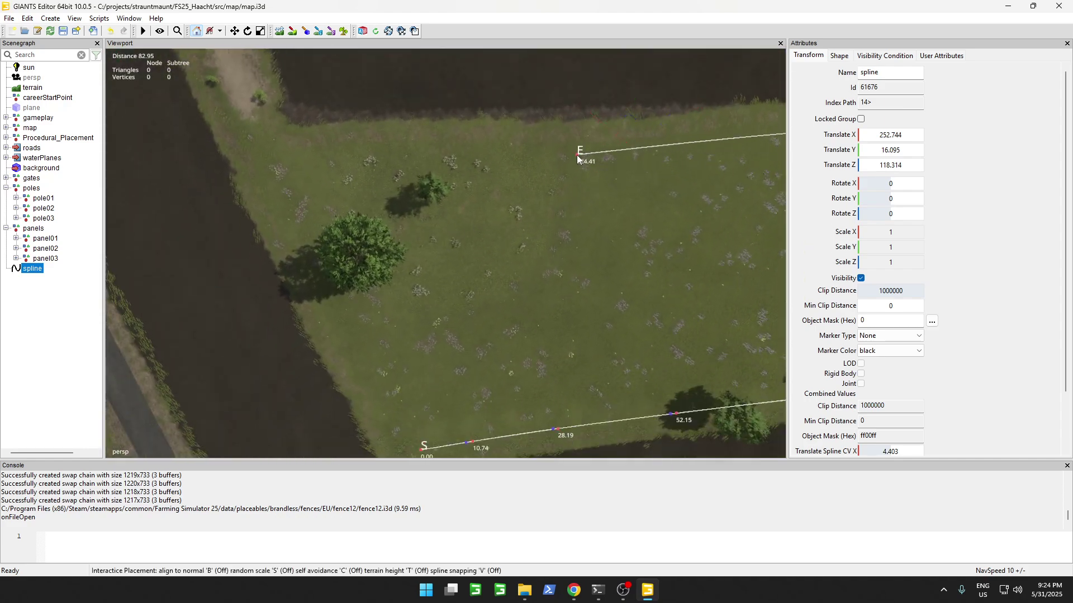
left_click(576, 156)
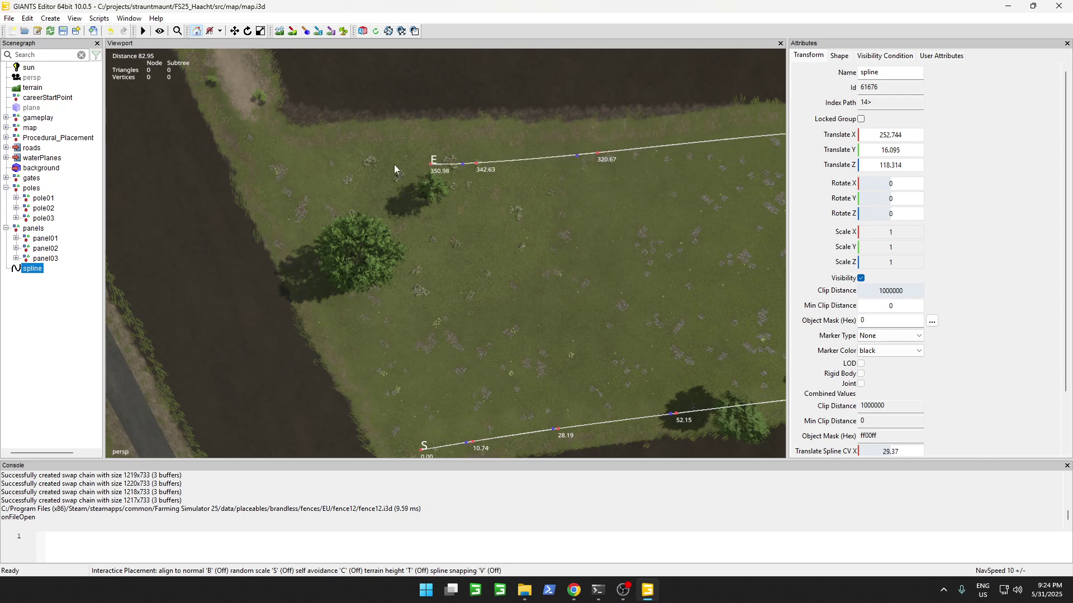
left_click(353, 177)
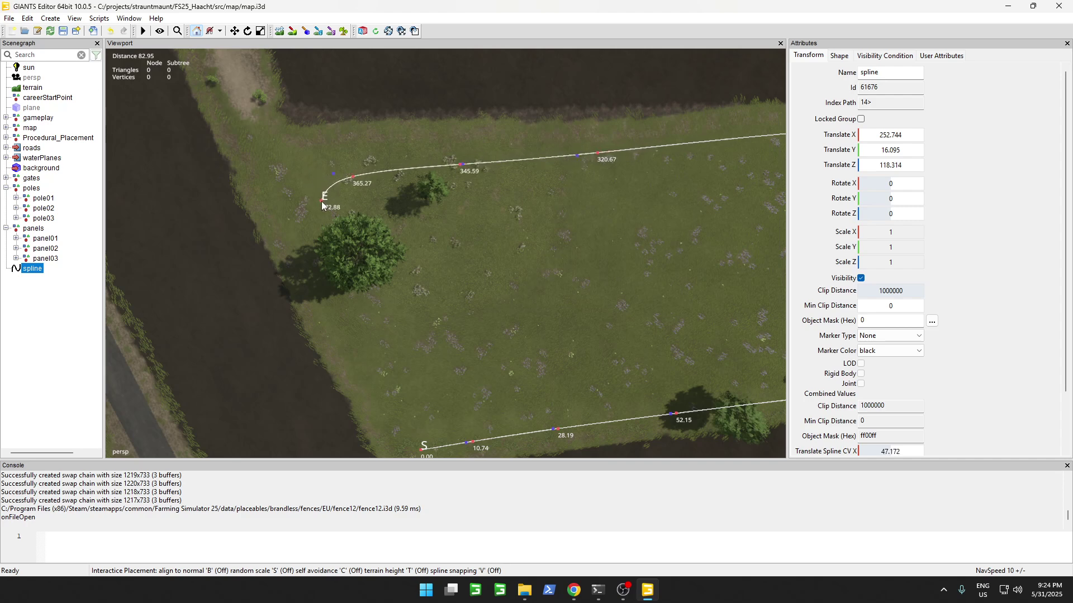
- Curve the spline around the large tree and lead it back toward its start, ending at a length of about 410
left_click(322, 208)
left_click(341, 274)
left_click(366, 339)
key("Escape")
- Extend the spline from its start point around the meadow corner toward its end, adding about 16 of length
left_click_drag(533, 366, 221, 252, "alt")
scroll(221, 251, "up", 4)
right_click_drag(220, 251, 277, 229)
left_click(280, 227)
key("ctrl+b")
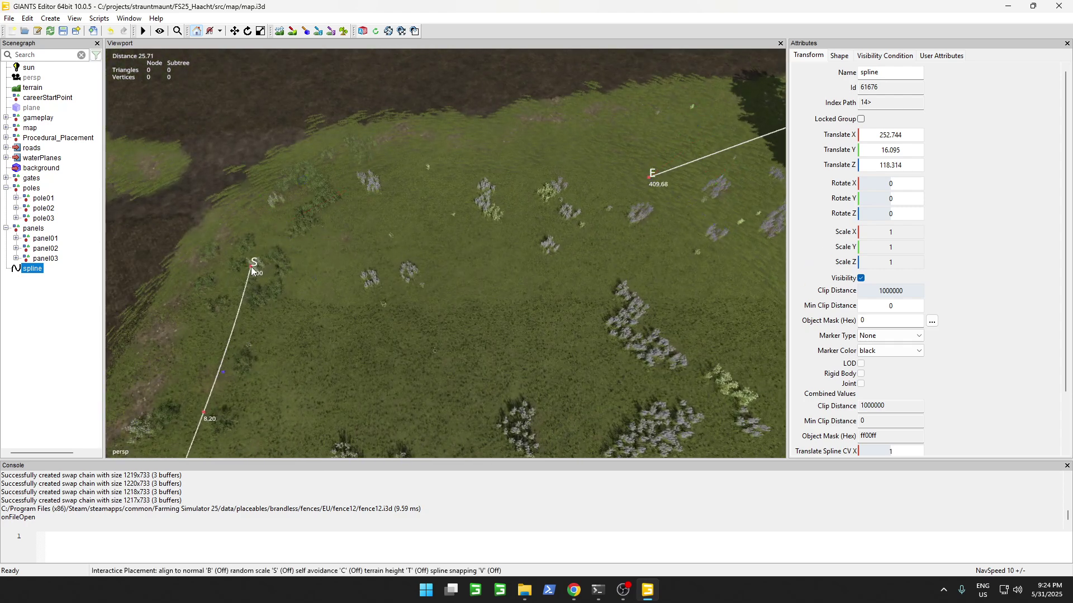
left_click(250, 266)
left_click_drag(276, 216, 459, 190)
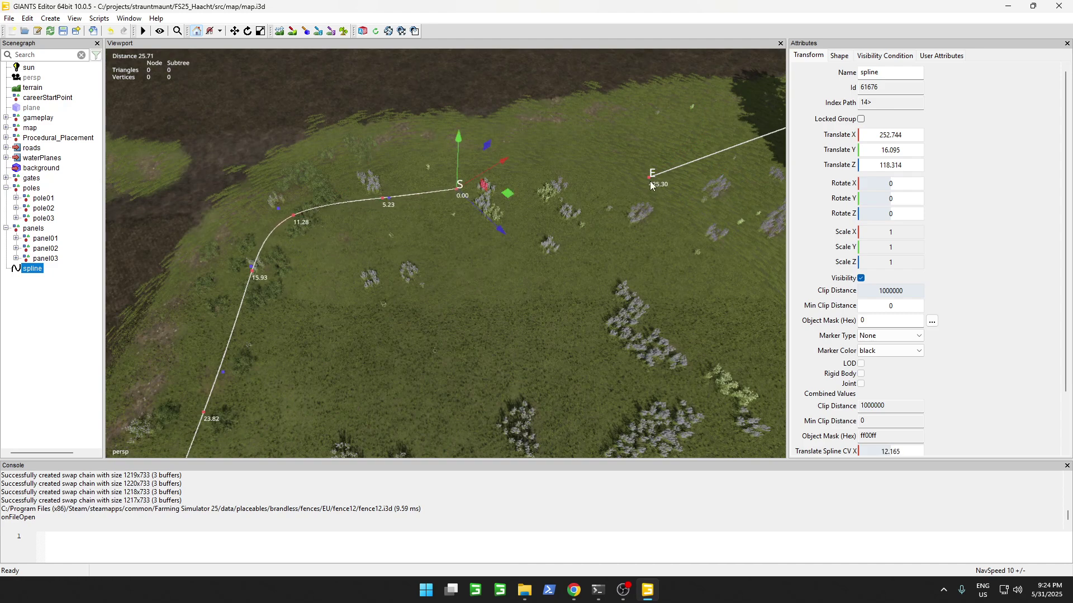
- Move the spline's end-section points near the large tree down onto the ground and straighten them into an even line with a rounded corner
mouse_move(648, 181)
left_mouse_down()
mouse_move(624, 178)
mouse_move(643, 173)
left_mouse_up()
left_click(747, 156)
left_click_drag(504, 253, 933, 189, "alt")
scroll(782, 151, "down", 5, "alt")
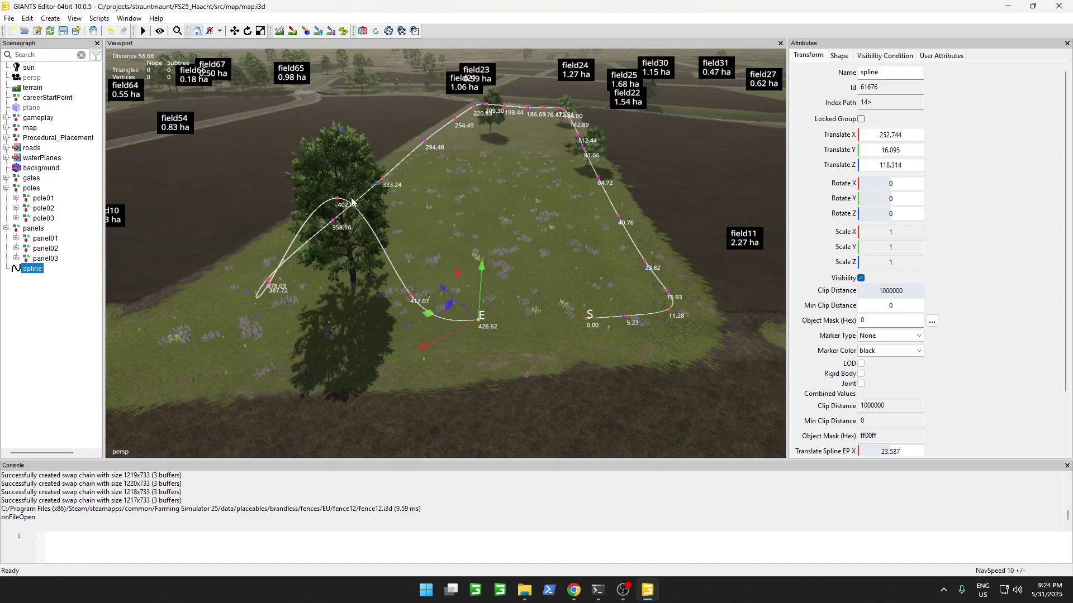
left_click_drag(340, 201, 343, 320)
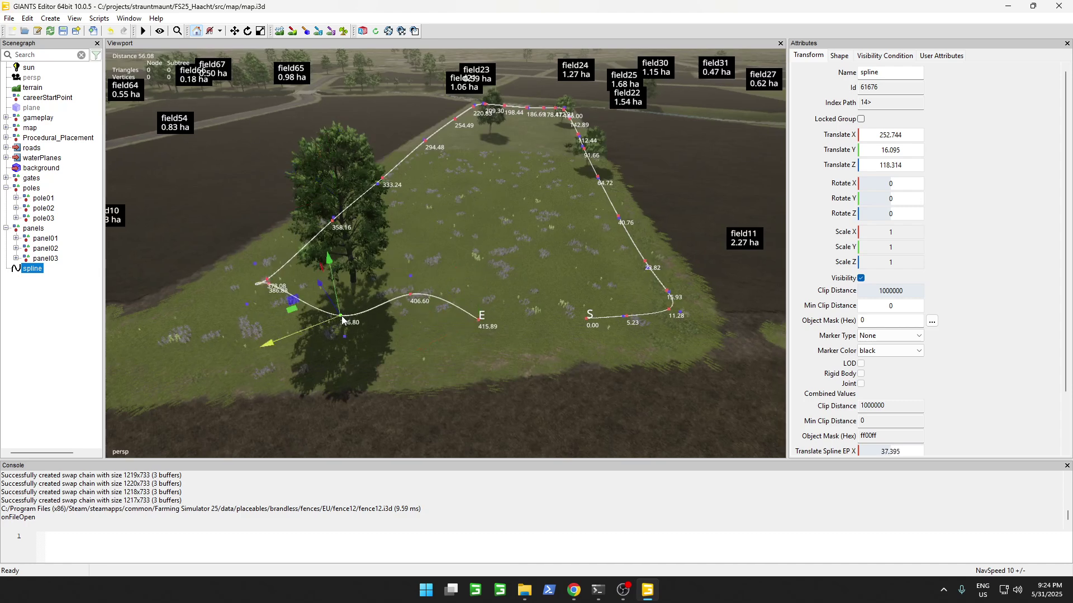
left_click(410, 294)
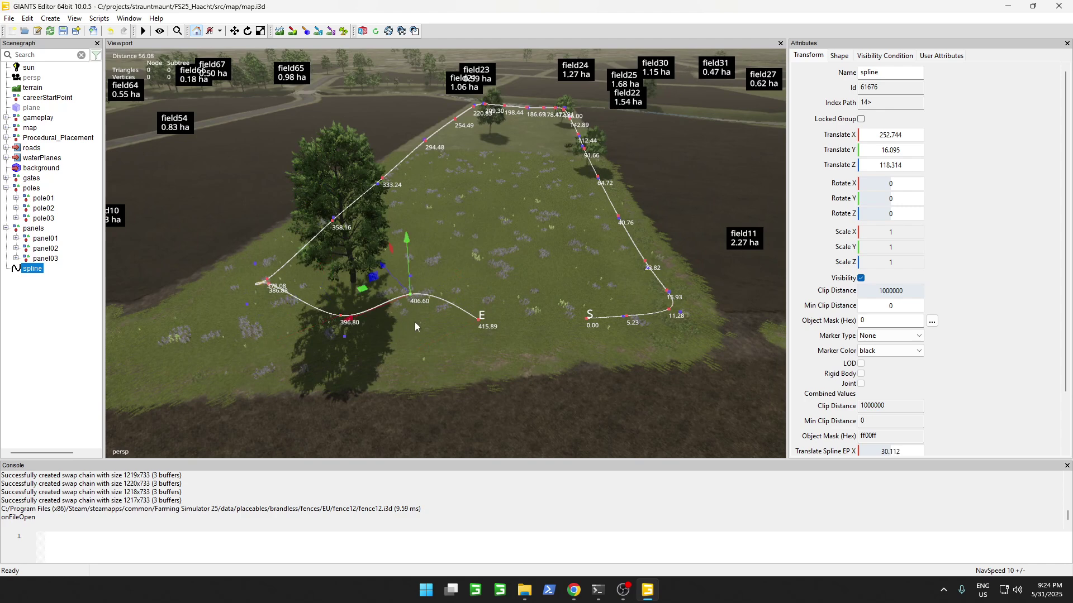
left_click_drag(415, 322, 410, 323)
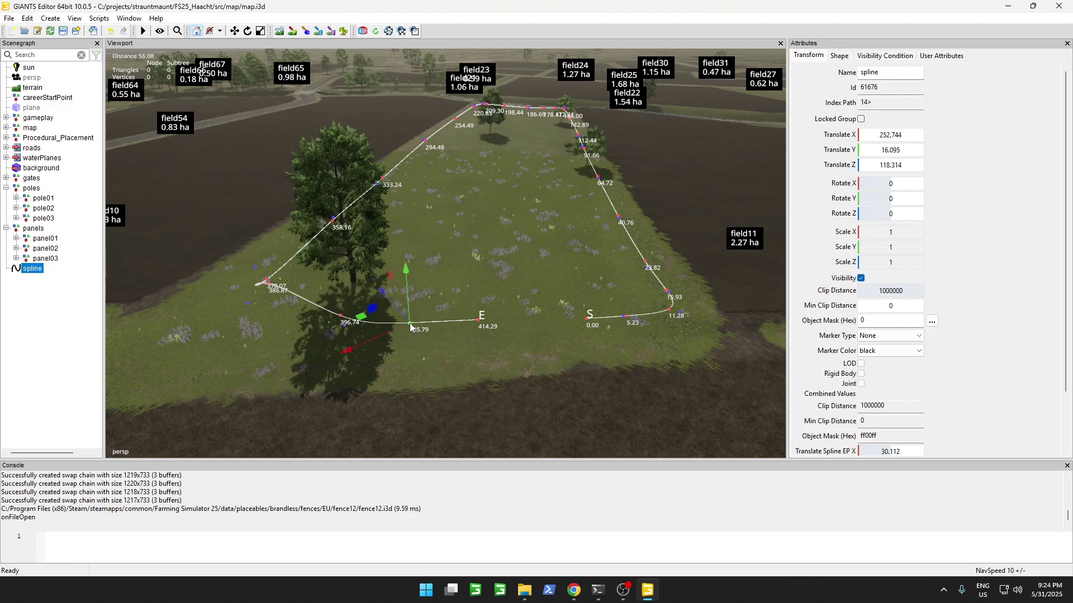
left_click(264, 289)
left_click_drag(263, 290, 274, 303)
- Check the whole spline around the meadow, and look at the attributes of the panel01 and pole01 nodes
left_click_drag(423, 314, 299, 292, "alt")
key("a")
right_click_drag(300, 292, 454, 351)
key("w")
key("s")
left_click(43, 238)
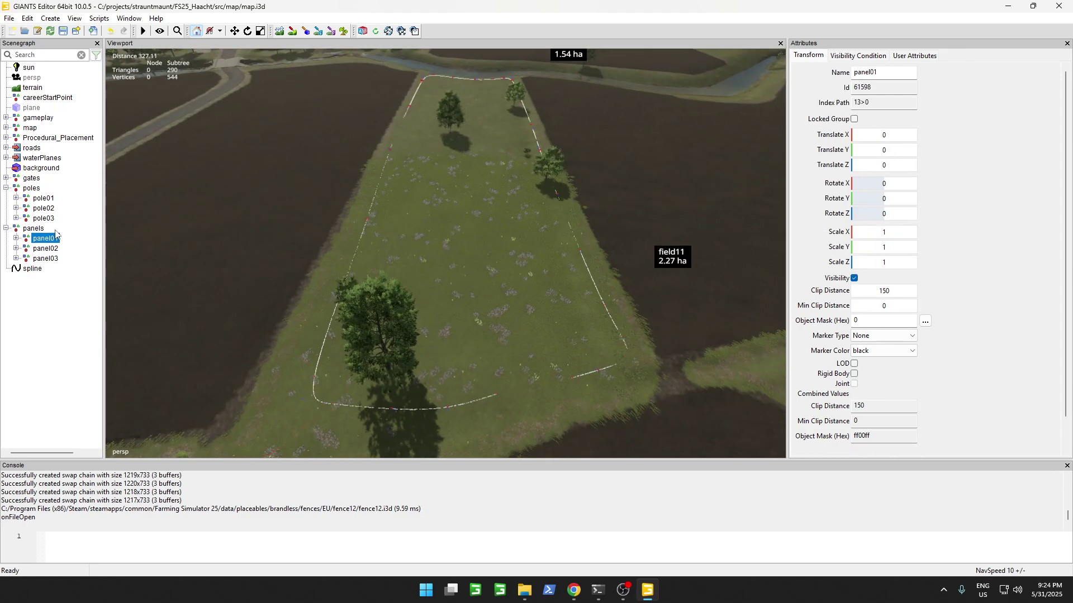
left_click(41, 199)
- Switch to Chrome and copy the full GenerateFenceOnSpline.lua code from the GitLab snippet
mouse_move(576, 591)
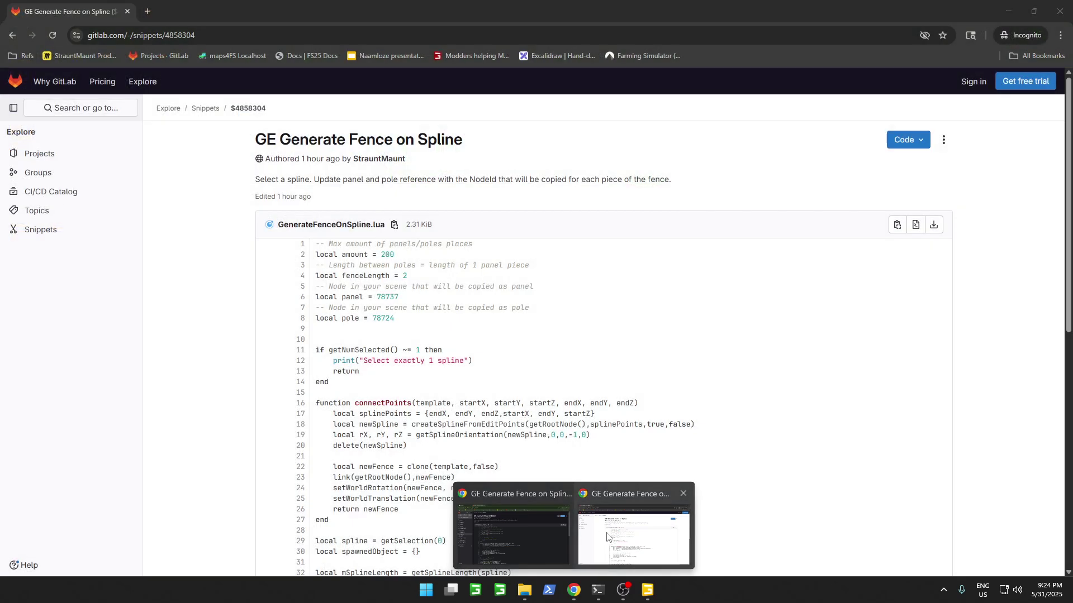
left_click(511, 531)
key("ctrl+l")
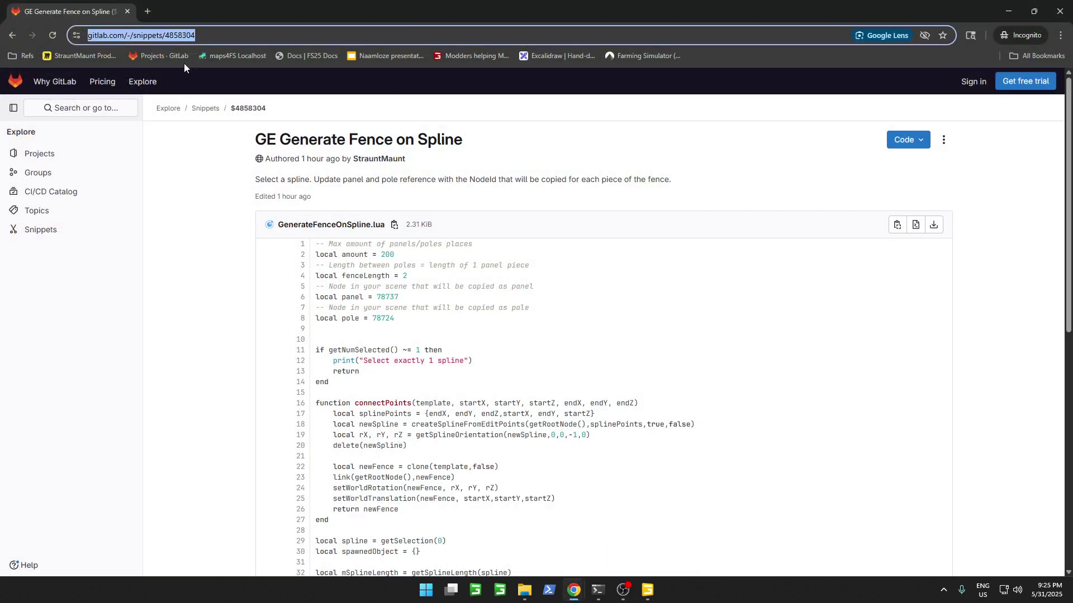
left_click(468, 347)
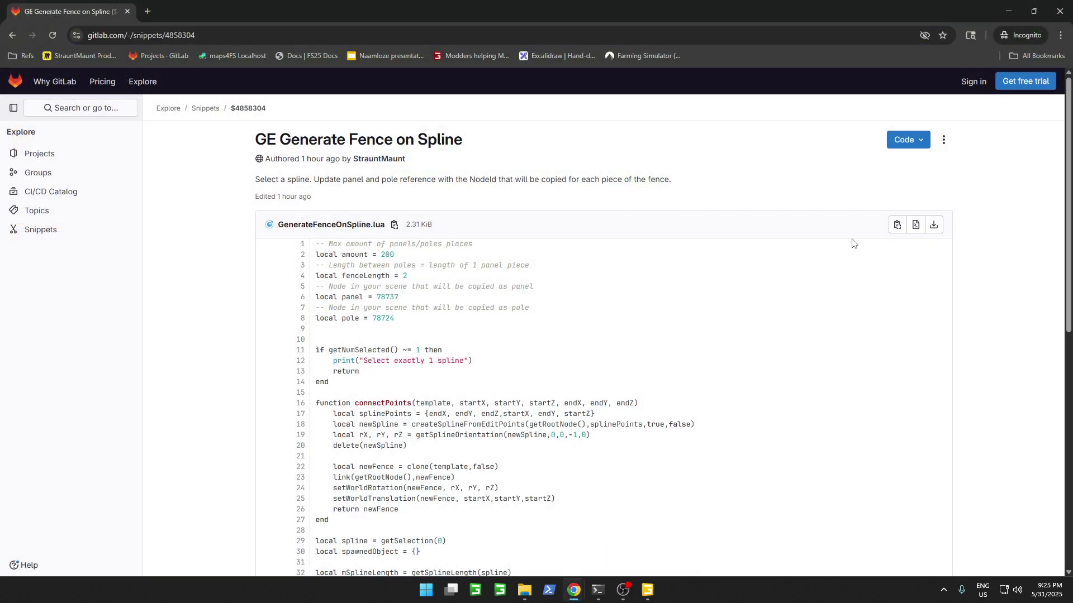
scroll(740, 304, "down", 8)
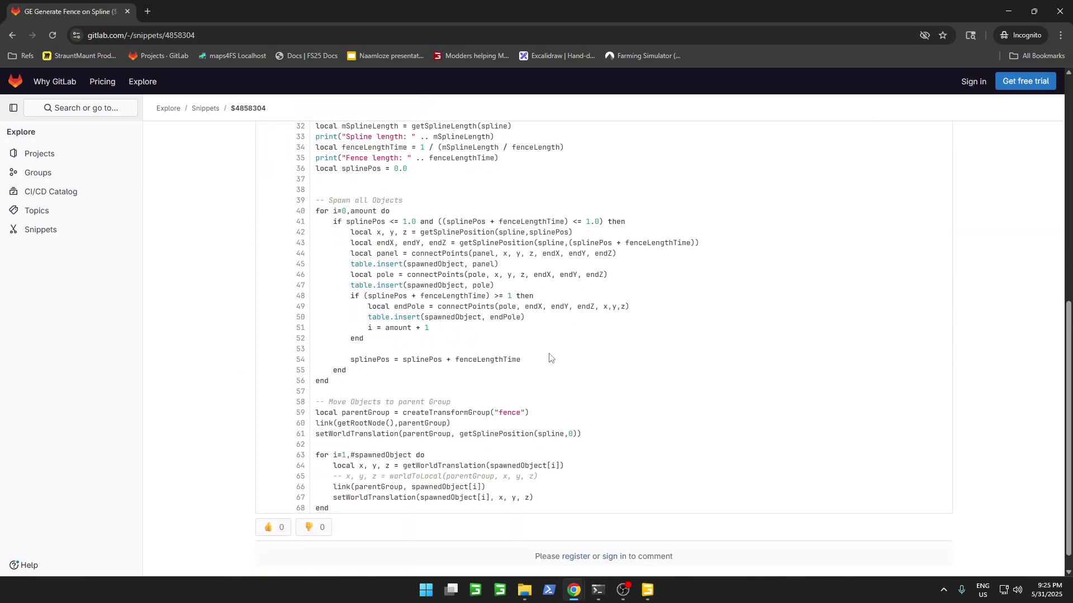
scroll(637, 312, "up", 10)
left_click(897, 225)
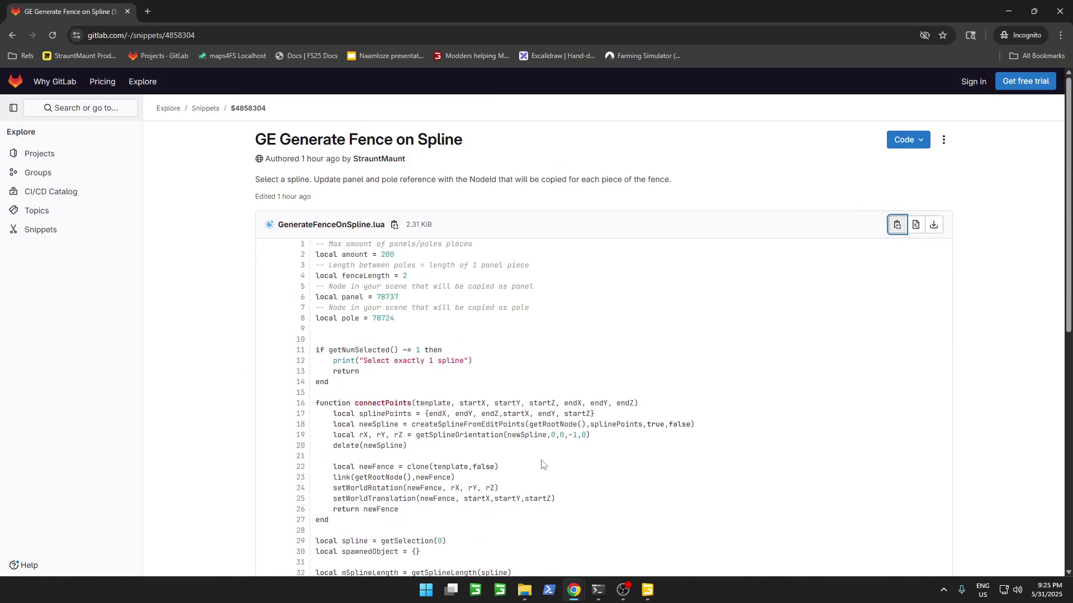
- Return to GIANTS Editor, enlarge the console with its script area, and paste the copied fence script there
left_click(647, 590)
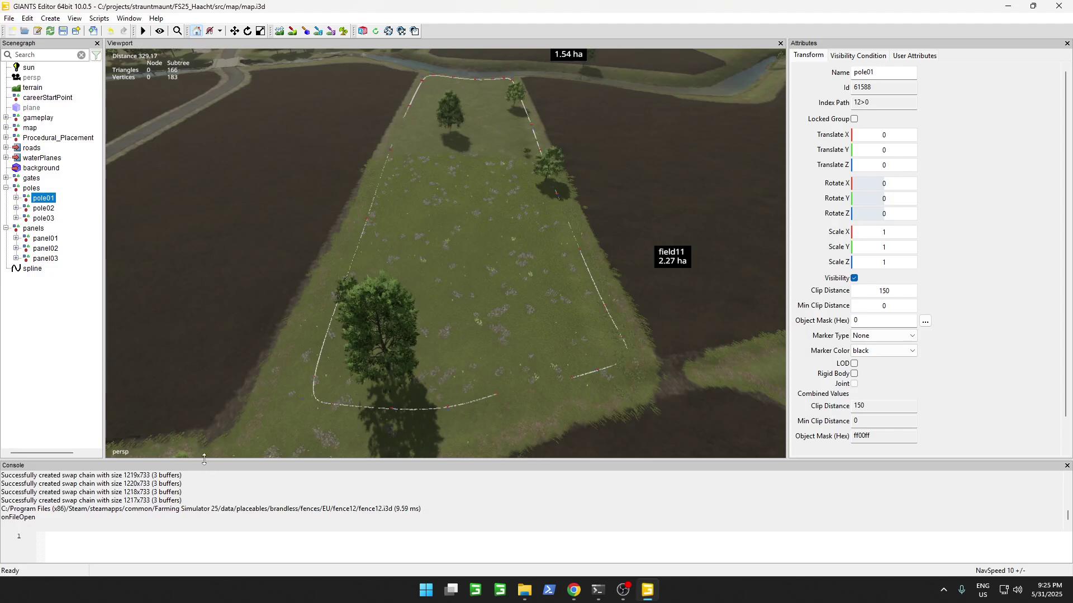
left_click_drag(204, 458, 111, 351)
left_click(90, 291)
left_click(31, 269)
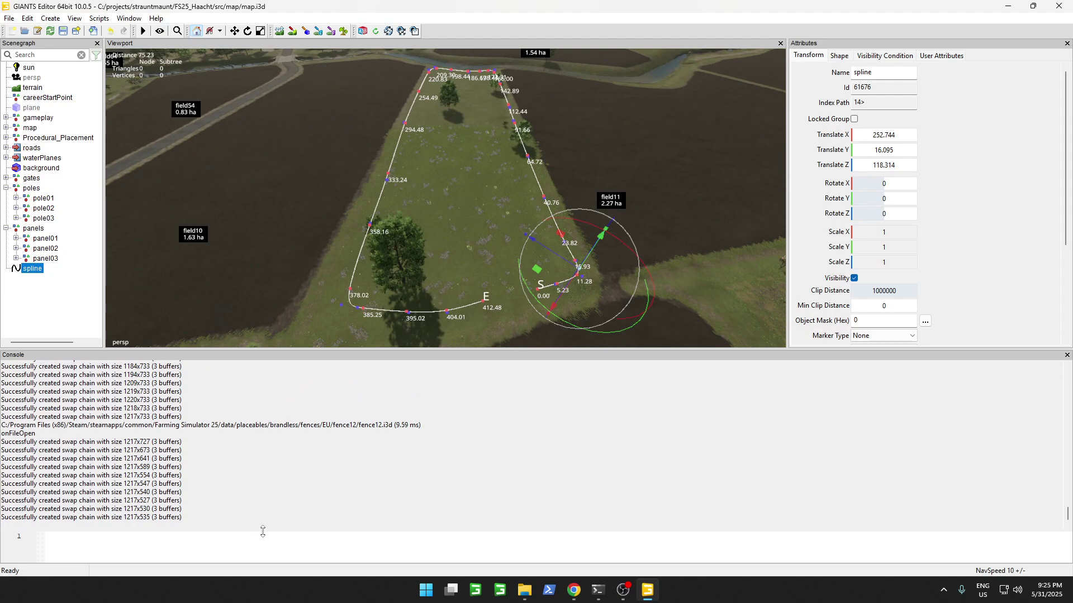
left_click_drag(263, 531, 302, 450)
key("ctrl+v")
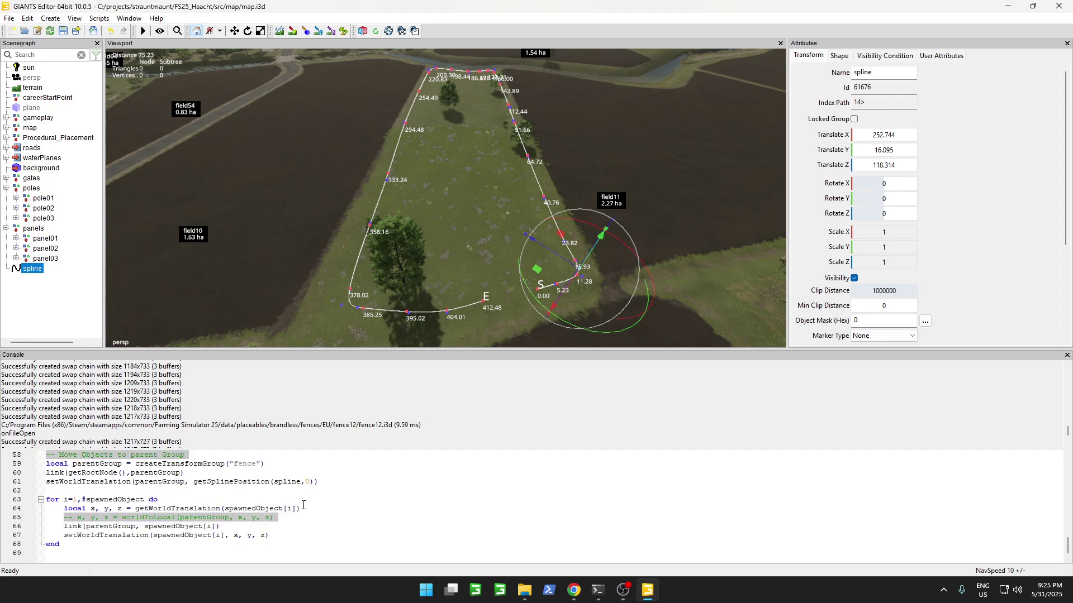
key("ctrl+Home")
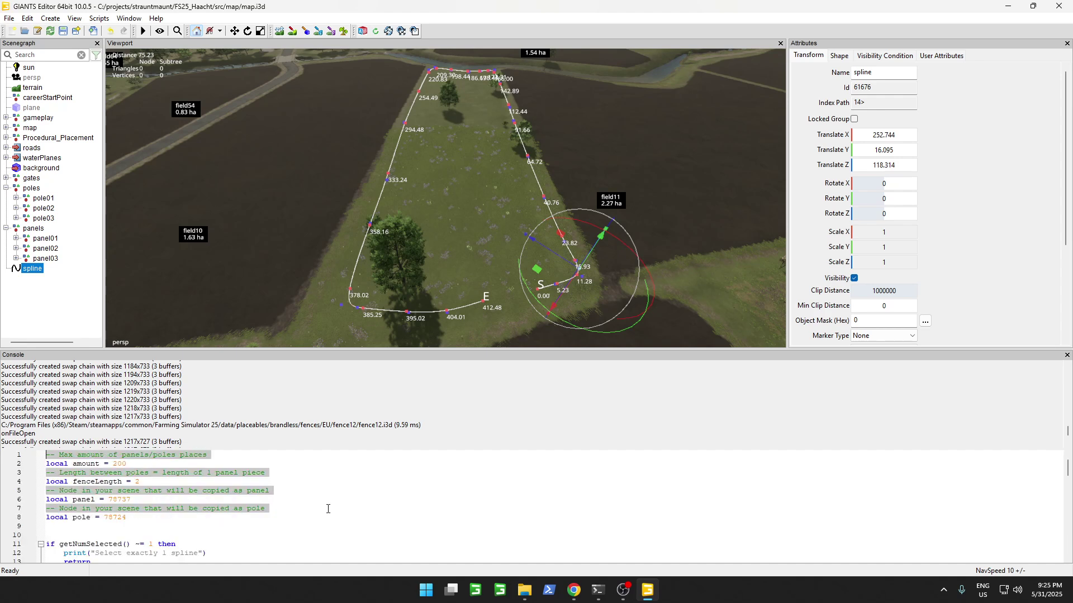
- Review the panel, amount and fenceLength variables at the beginning of the script
double_click(84, 499)
left_click(88, 464)
double_click(88, 464)
double_click(119, 465)
left_click(118, 465)
double_click(137, 482)
left_click(138, 482)
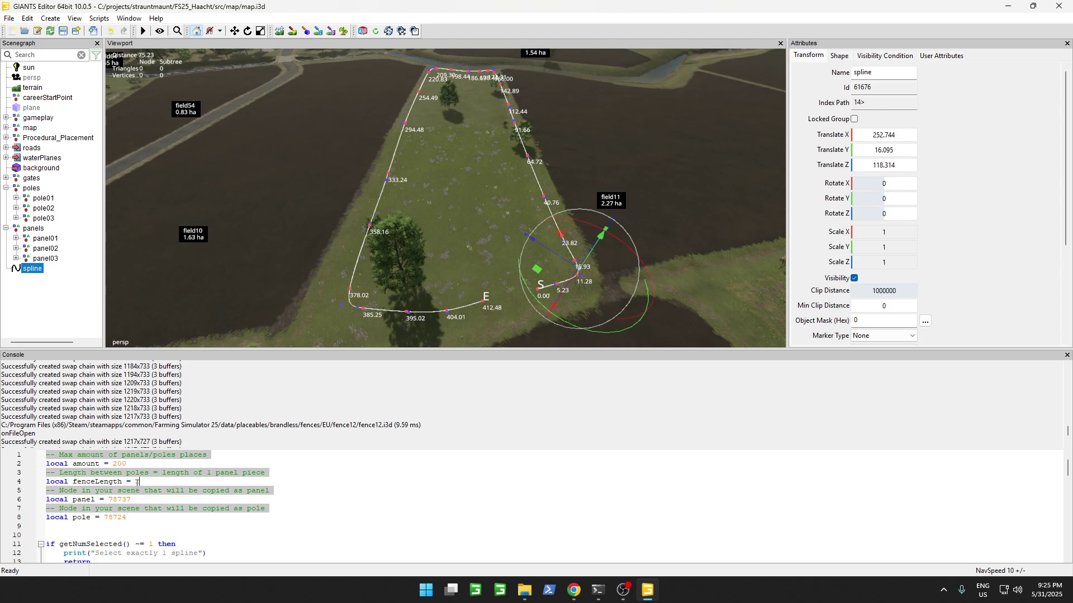
- Set the script's panel variable to the node ID of panel01, 61598
double_click(85, 499)
left_click(46, 239)
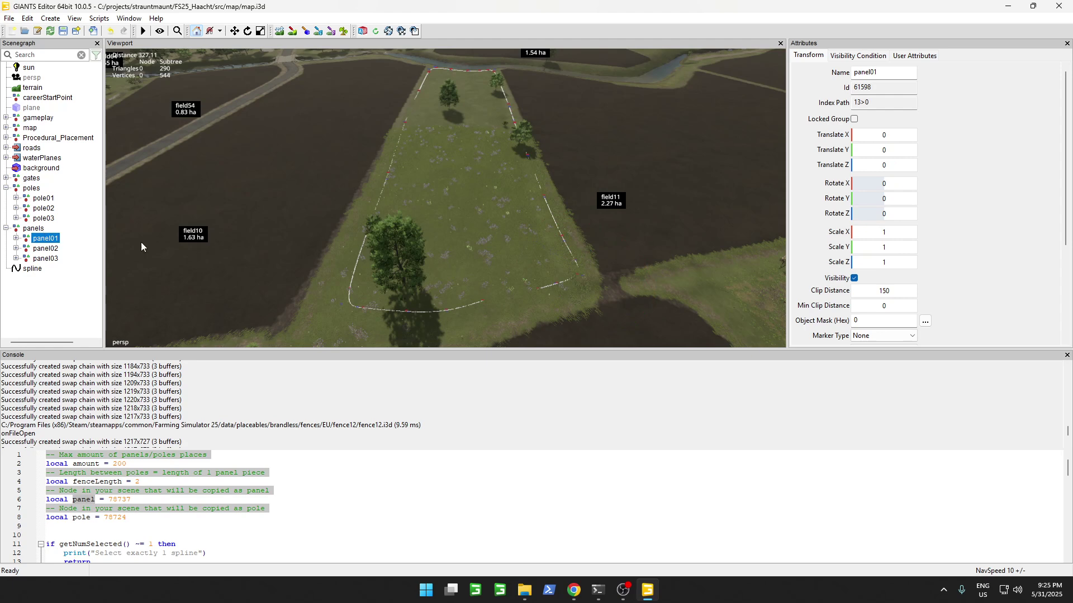
double_click(863, 88)
key("ctrl+c")
double_click(119, 500)
key("ctrl+v")
- Set the script's pole variable to the node ID of pole01, 61588
left_click(44, 199)
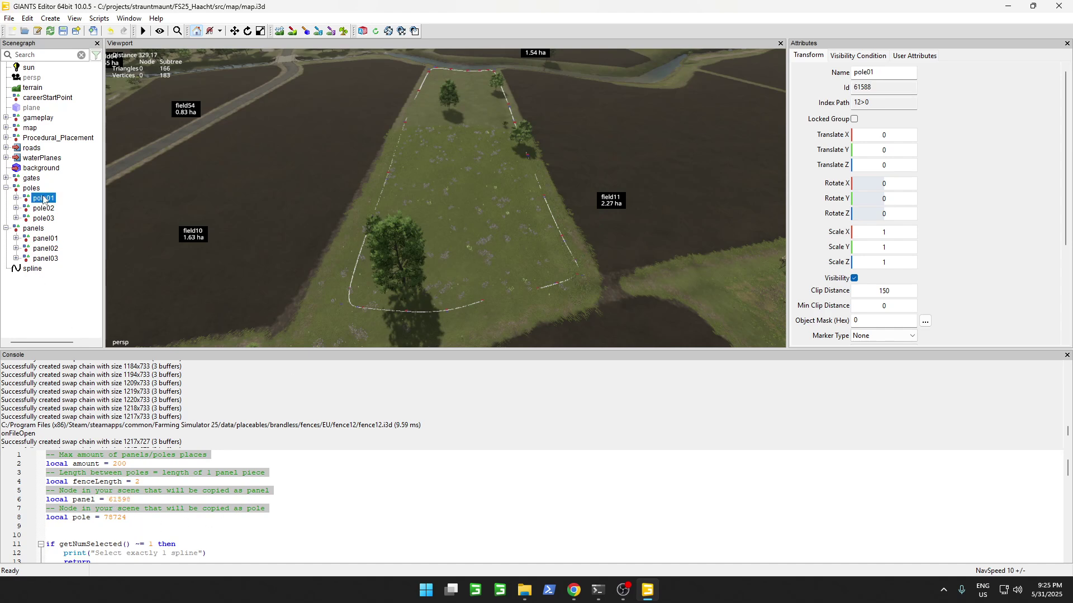
double_click(862, 87)
key("ctrl+c")
double_click(109, 518)
key("ctrl+v")
- Select the spline and run the fence script on it with an amount of 200
left_click(54, 292)
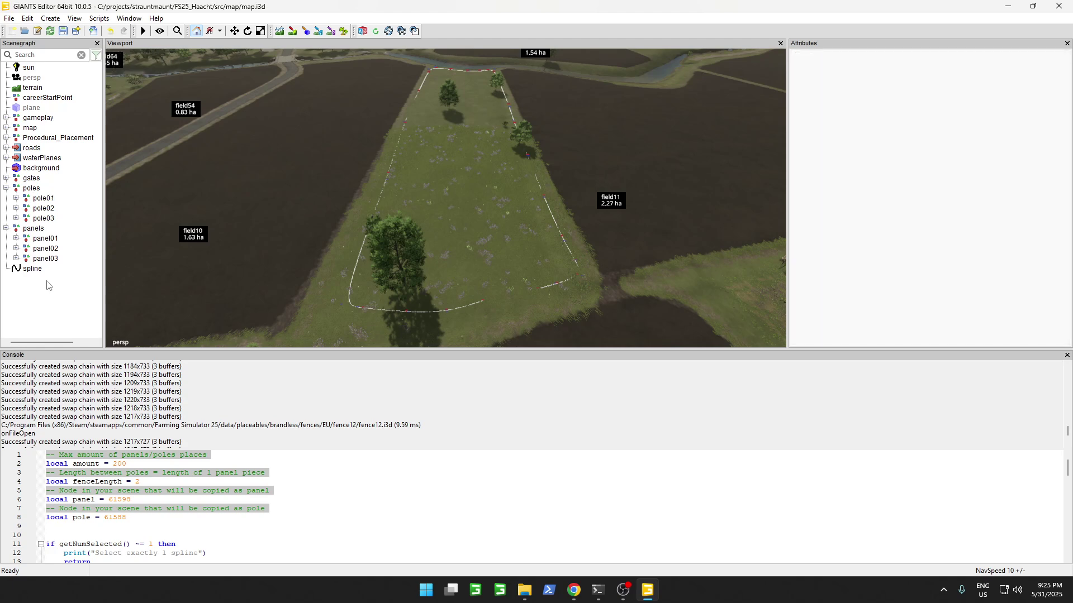
left_click(35, 270)
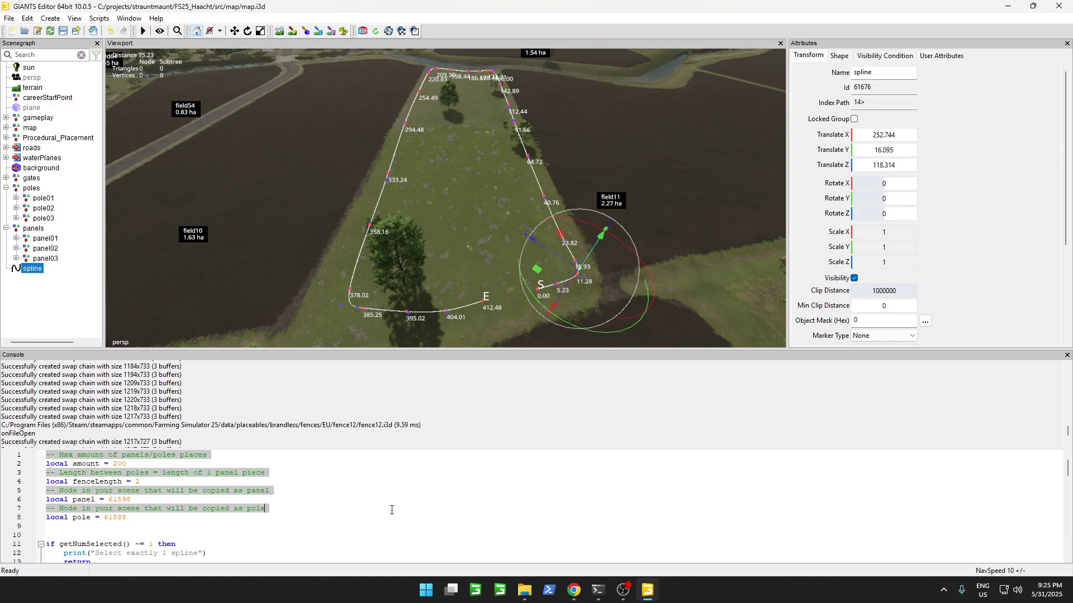
key("ctrl+Return")
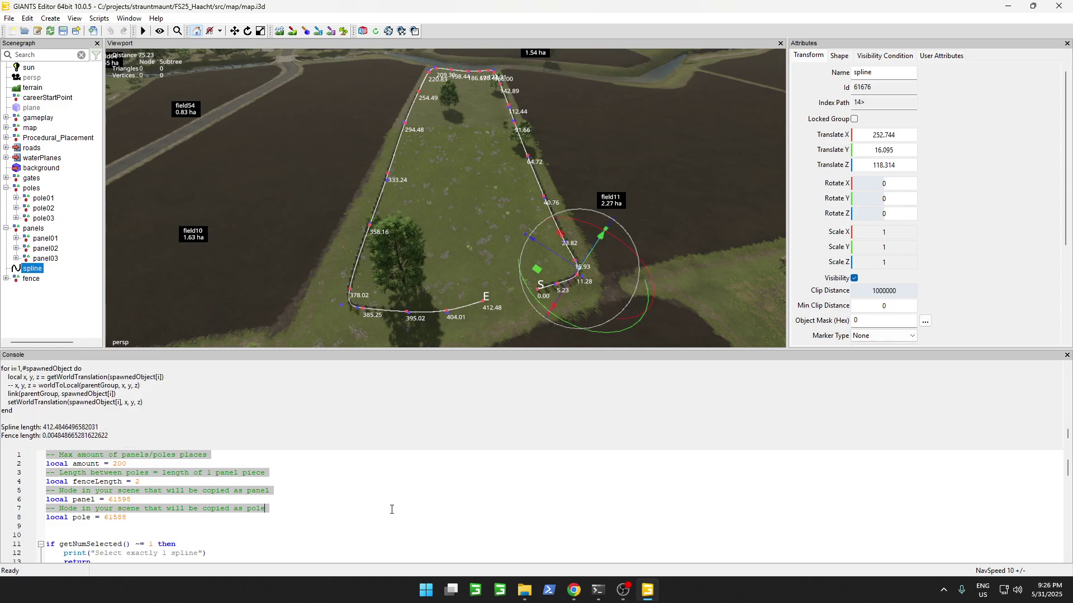
- Inspect the generated fence along the spline, the contents of its fence group and the stretch near the spline's end
left_click_drag(414, 180, 414, 126, "alt")
scroll(404, 129, "down", 4)
scroll(404, 129, "up", 6)
left_click(25, 279)
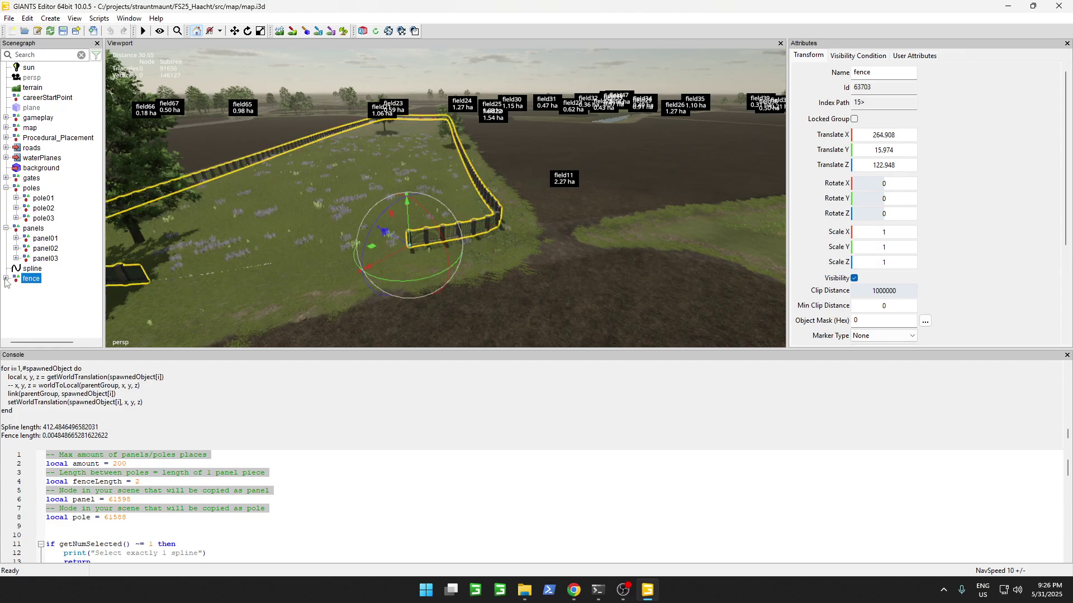
left_click(6, 279)
scroll(396, 252, "up", 5)
left_click_drag(396, 249, 368, 281, "alt")
right_click_drag(388, 217, 271, 236)
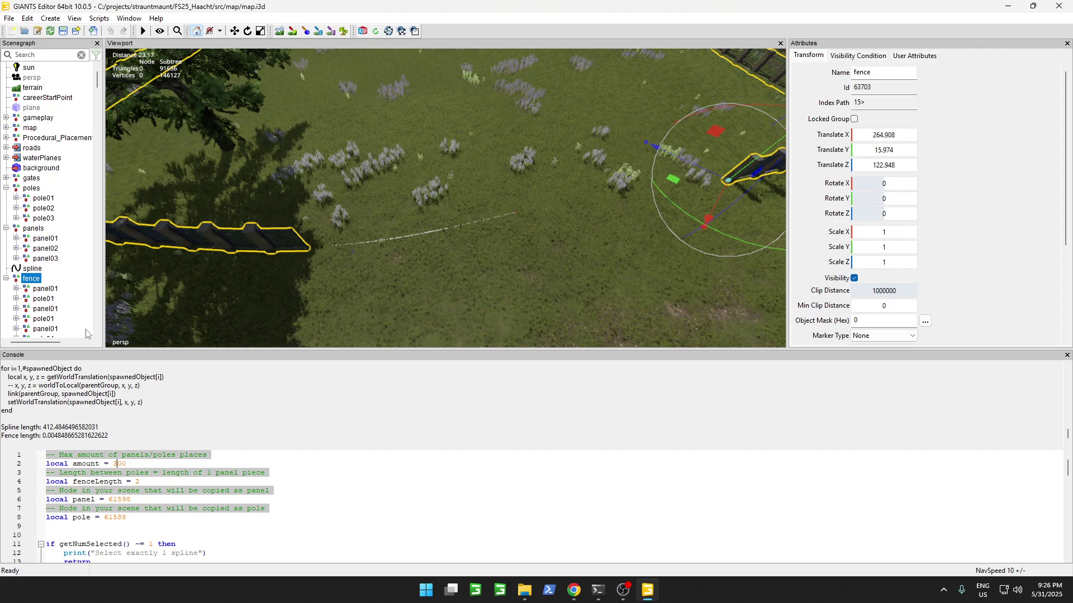
- Delete the generated fence group and rerun the script on the selected spline with amount set to 300
key("Delete")
key("ctrl+z")
key("Delete")
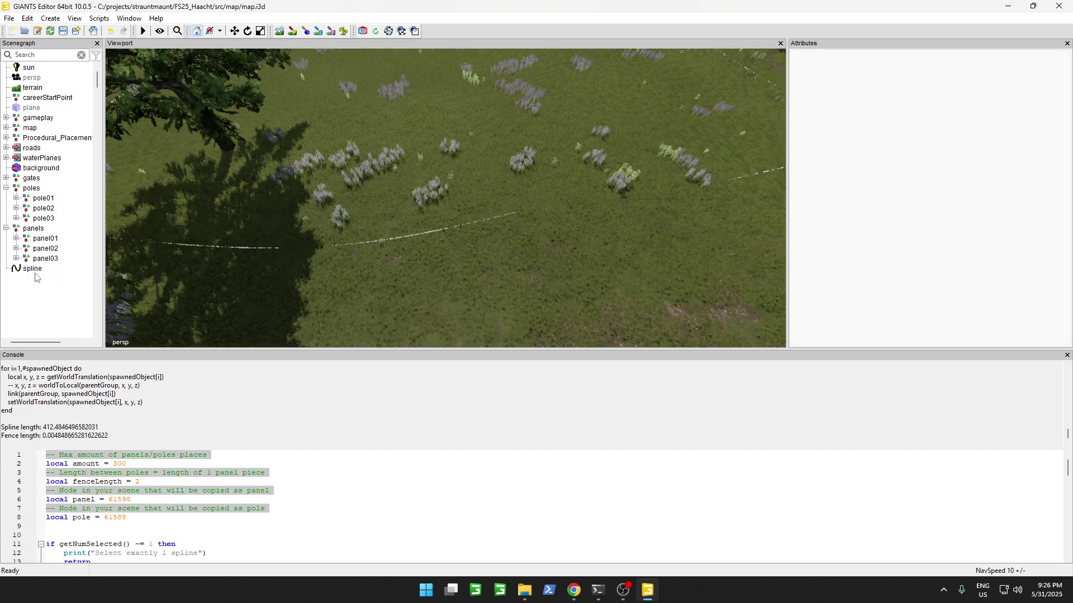
left_click(33, 269)
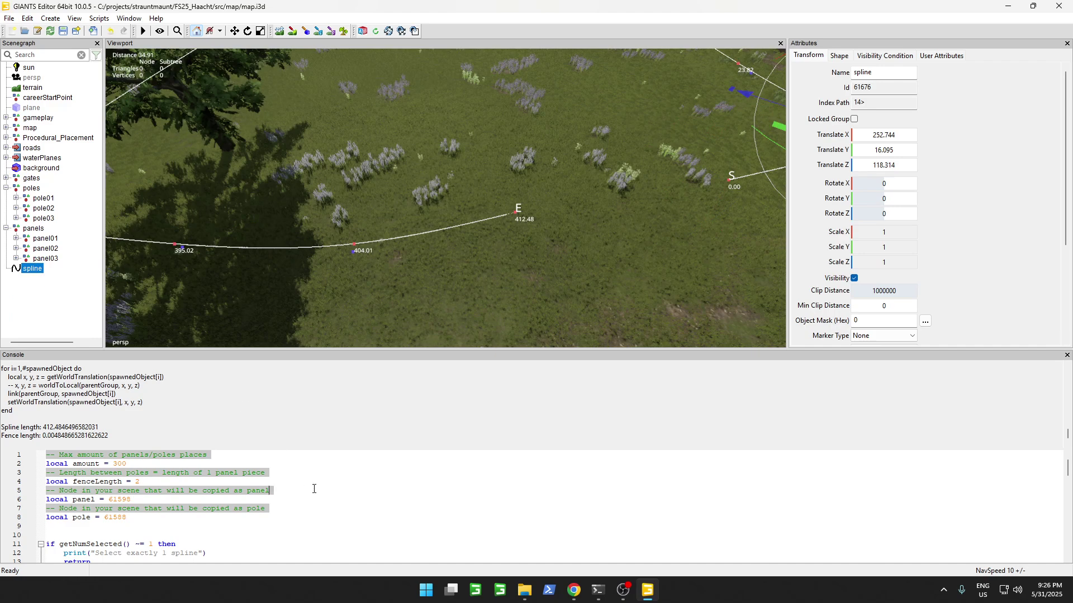
key("ctrl+Return")
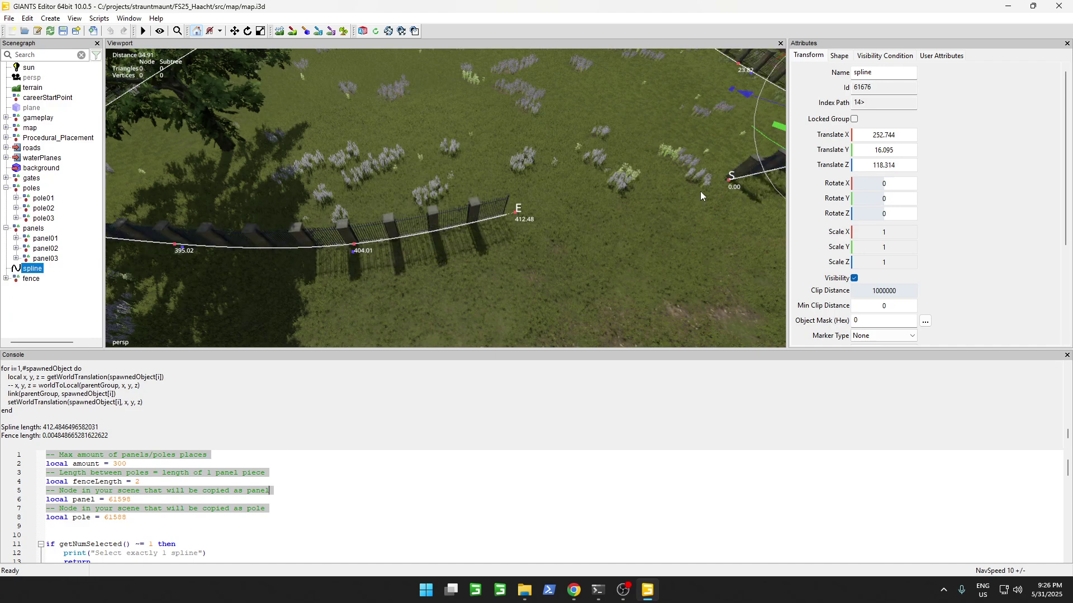
- Duplicate the fence's last pole01 and move the copy to the open end of the final panel, at about X 11.87, Z 7.54
left_click_drag(599, 174, 344, 164, "alt")
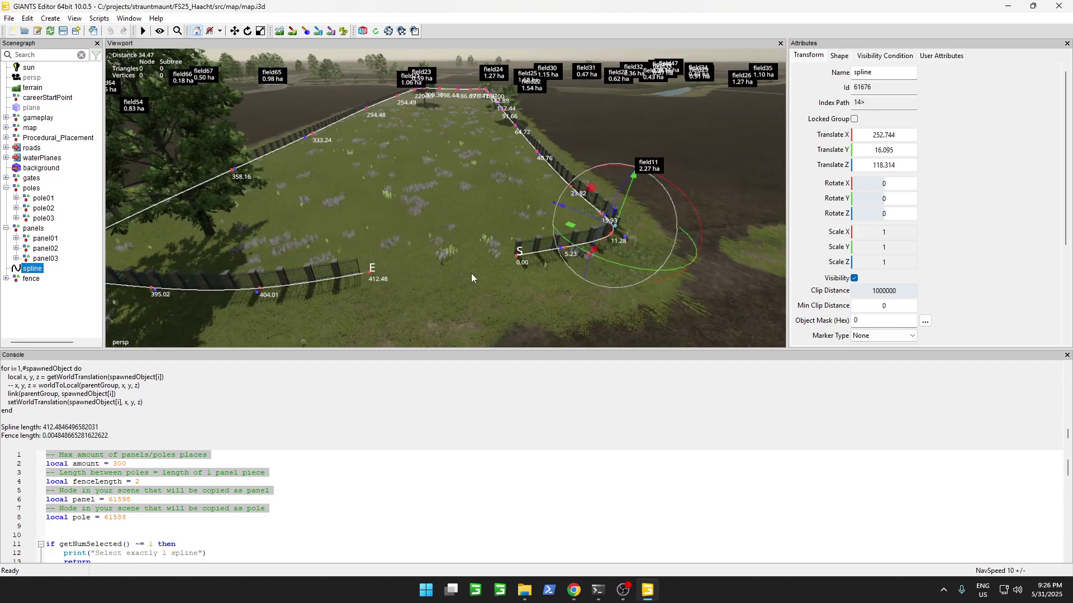
scroll(456, 266, "up", 3)
mouse_move(456, 264)
left_mouse_down("alt")
mouse_move(425, 280)
mouse_move(430, 334)
left_mouse_up("alt")
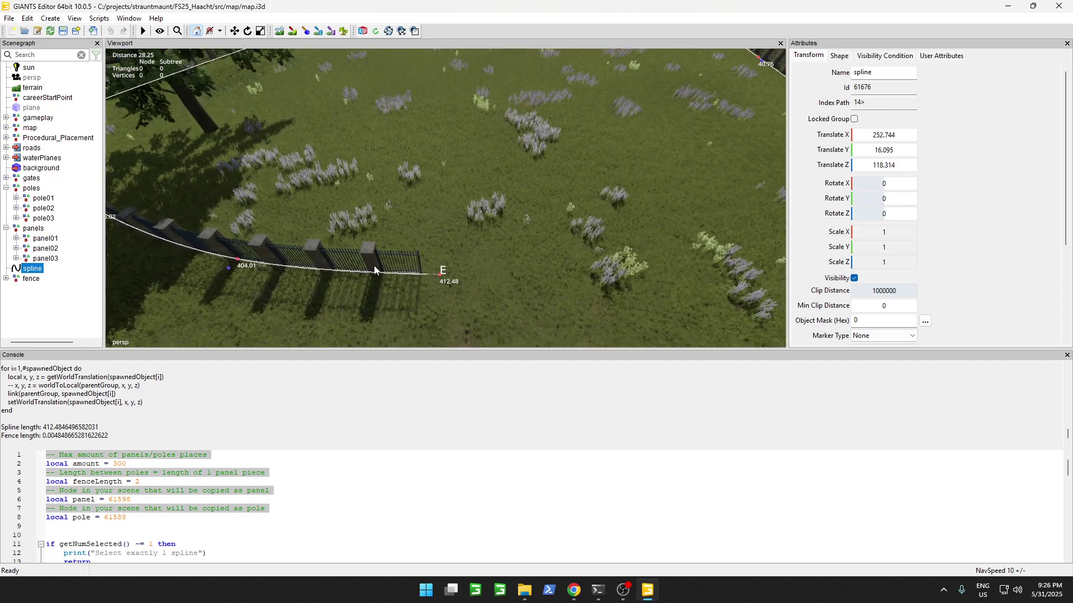
left_click(373, 270)
key("f")
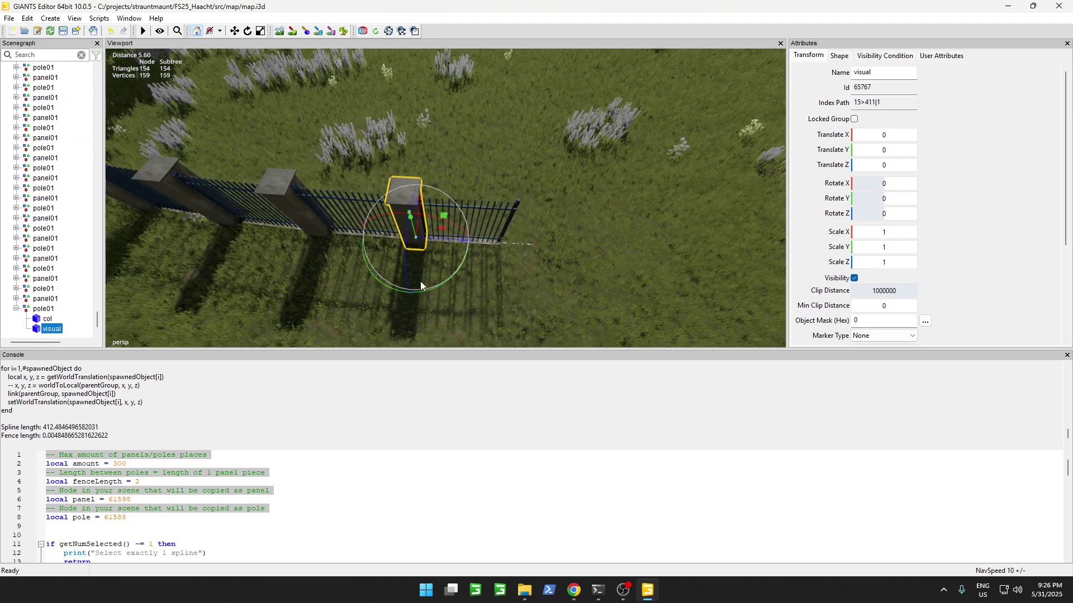
left_click(33, 309)
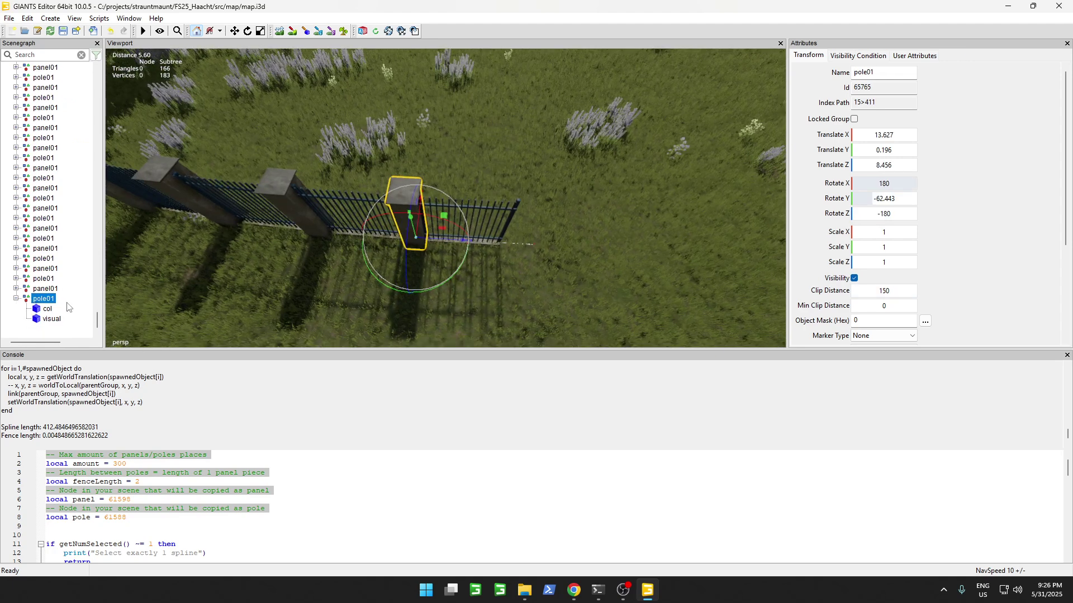
key("ctrl+d")
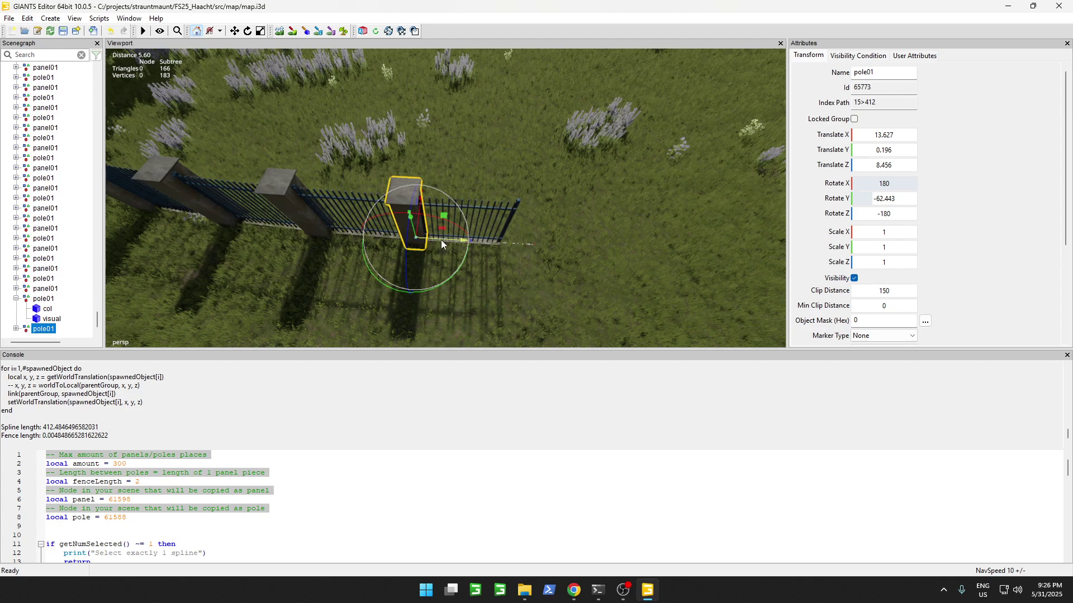
left_click_drag(442, 240, 602, 249)
- Inspect the finished fence around the meadow, with the fence group collapsed and nothing selected
scroll(760, 113, "down", 8)
left_click_drag(725, 243, 750, 219, "alt")
scroll(672, 75, "up", 5)
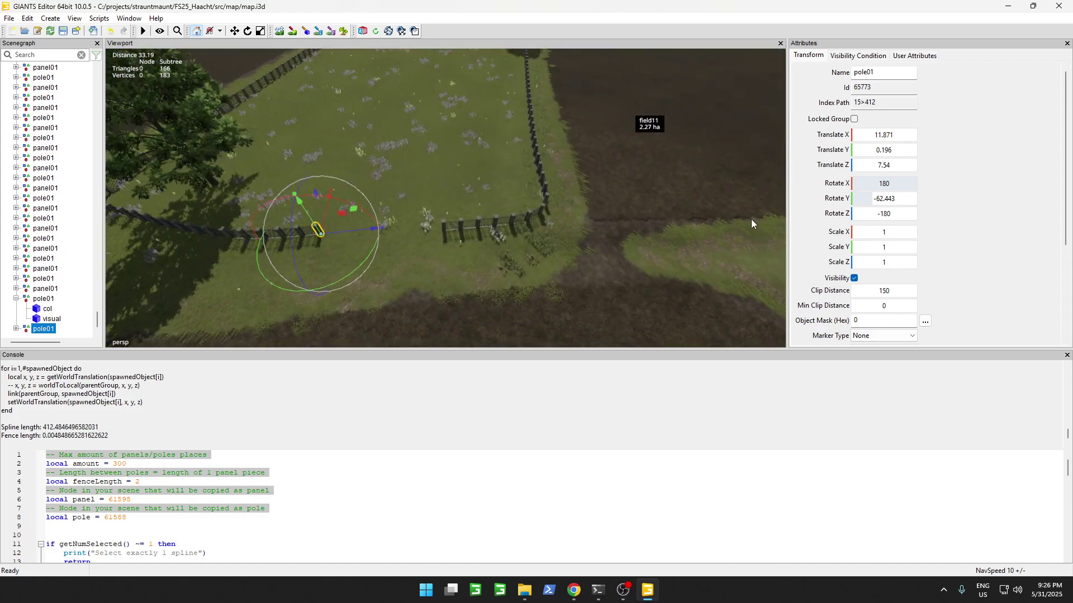
left_click(357, 249)
right_click_drag(356, 248, 235, 247)
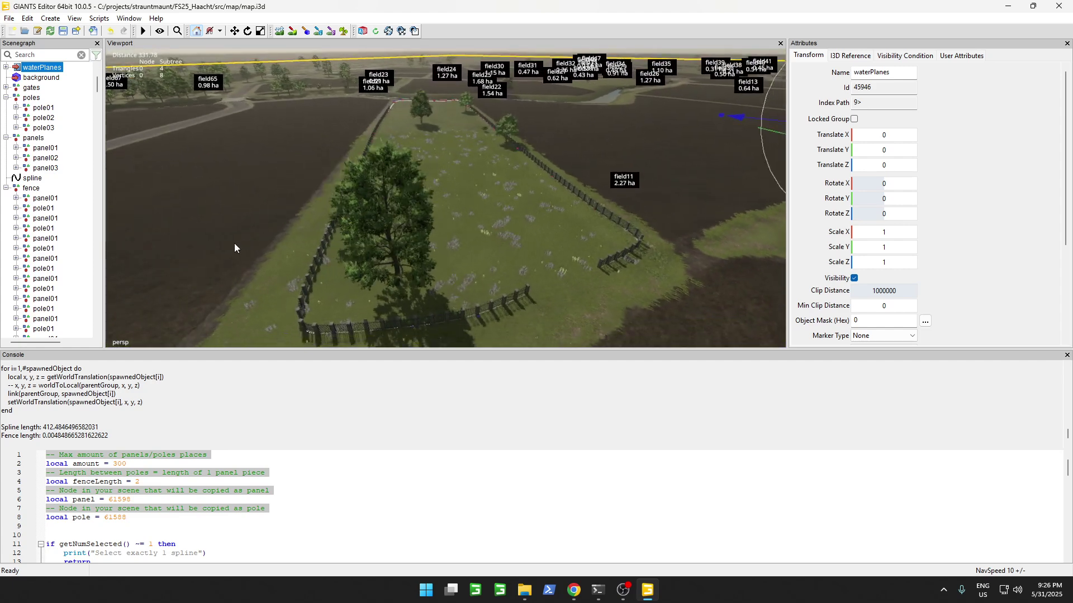
left_click(7, 189)
left_click(434, 292)
right_click_drag(481, 279, 456, 286)
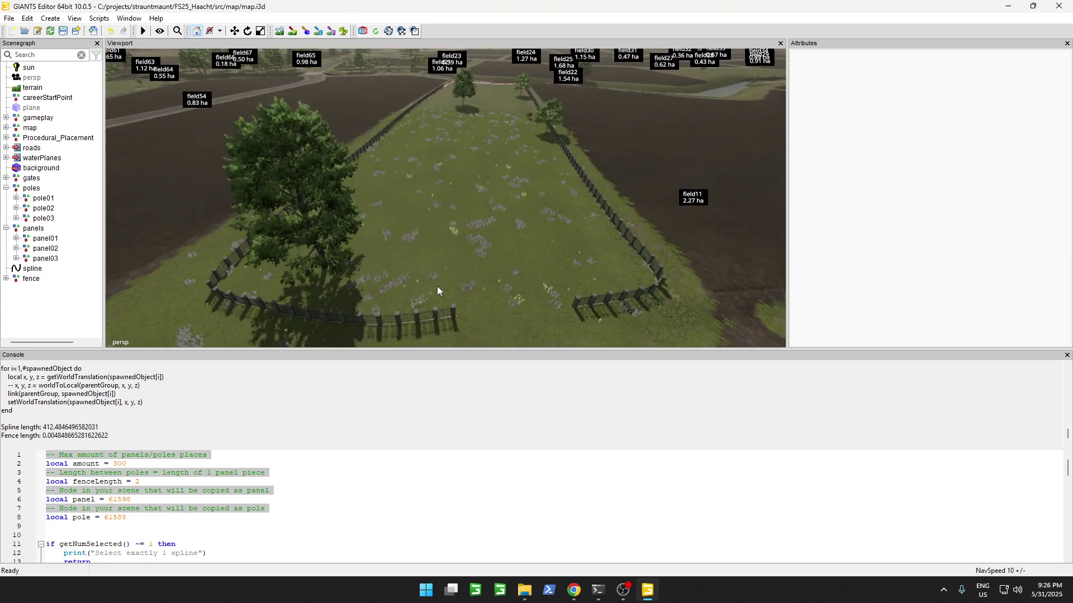